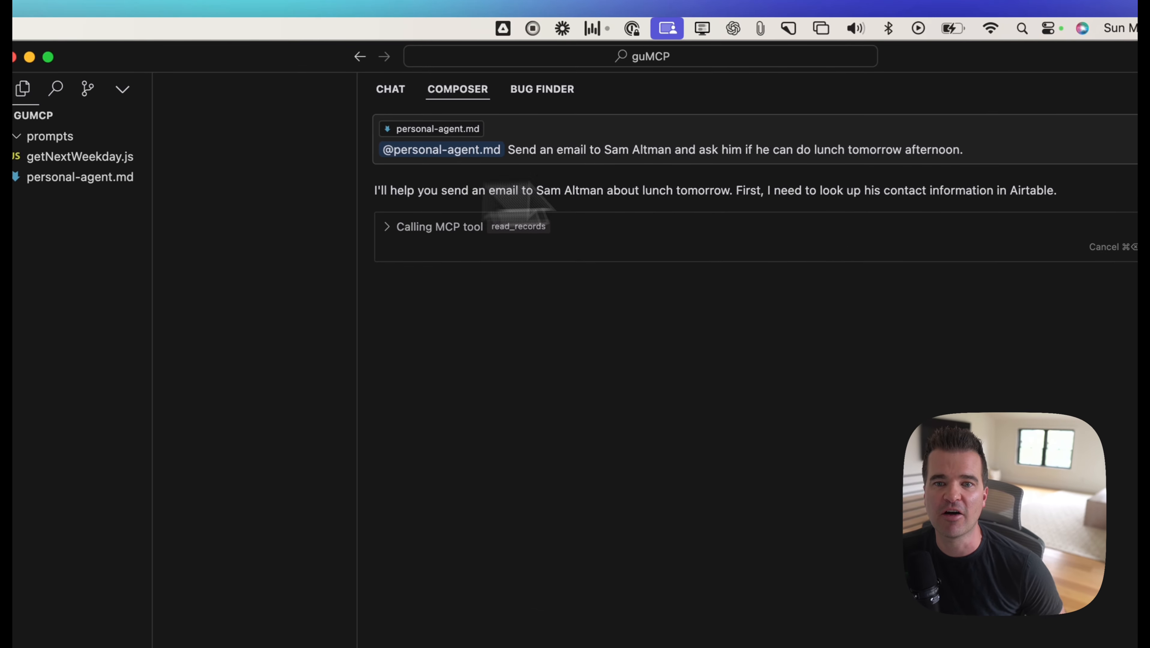
Step: Expand the pending read_records call to check its Airtable lookup parameters for Sam Altman and run the tool
{"action": "left_click_drag", "start_coordinate": [737, 191], "coordinate": [1041, 193]}
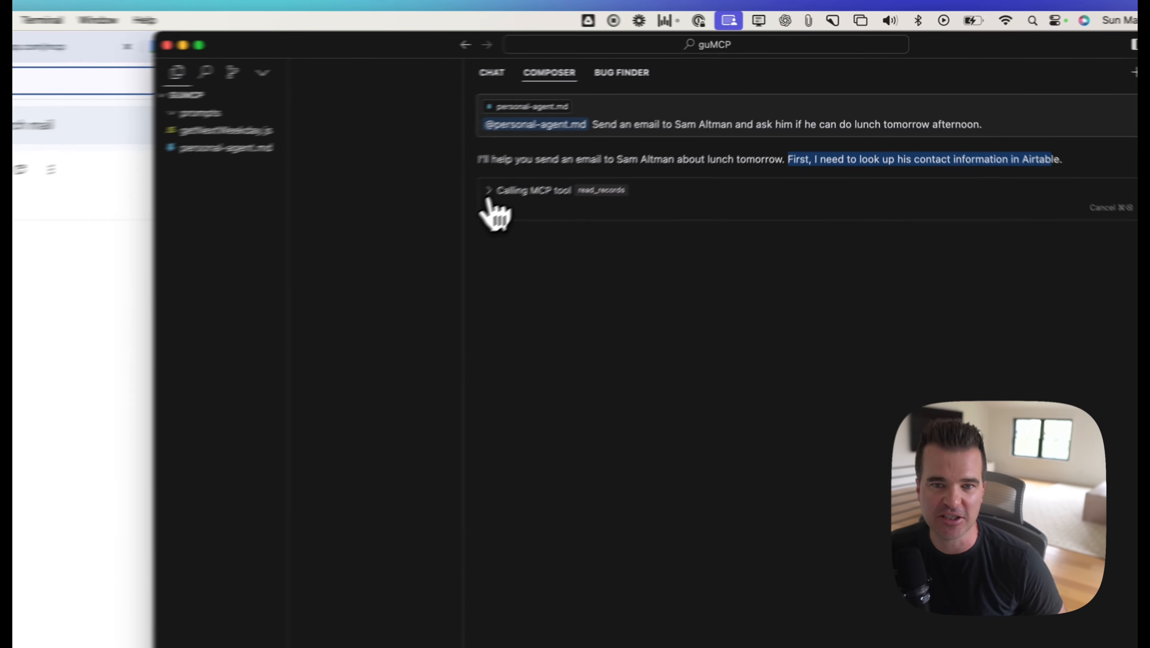
{"action": "left_click", "coordinate": [606, 147]}
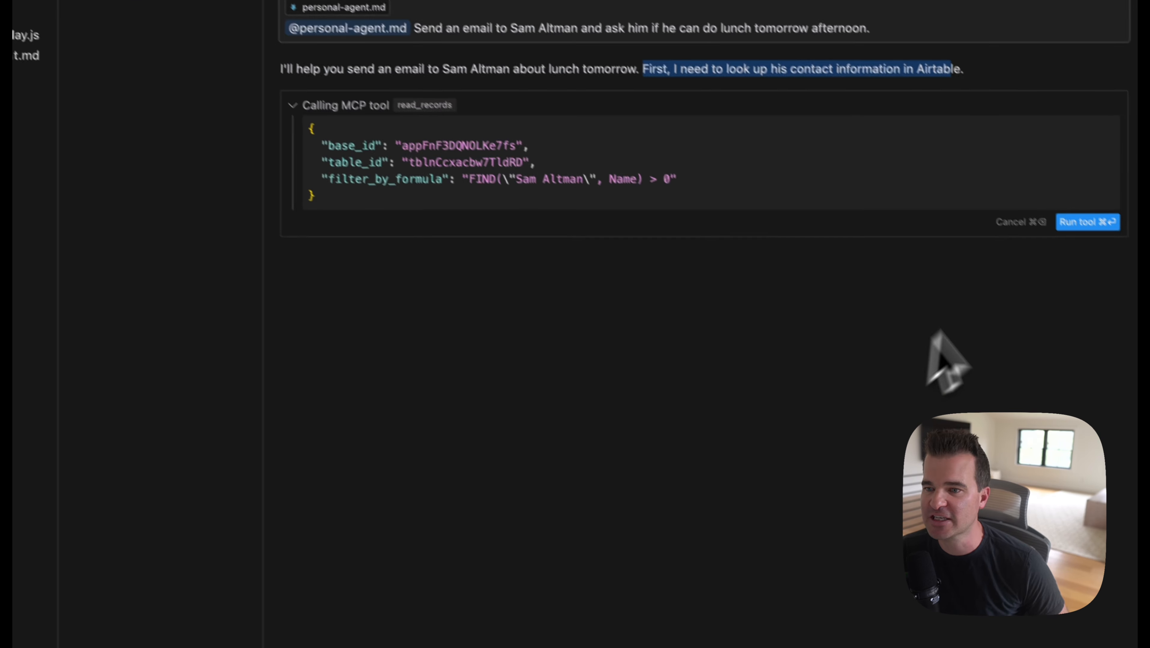
{"action": "left_click", "coordinate": [1087, 221]}
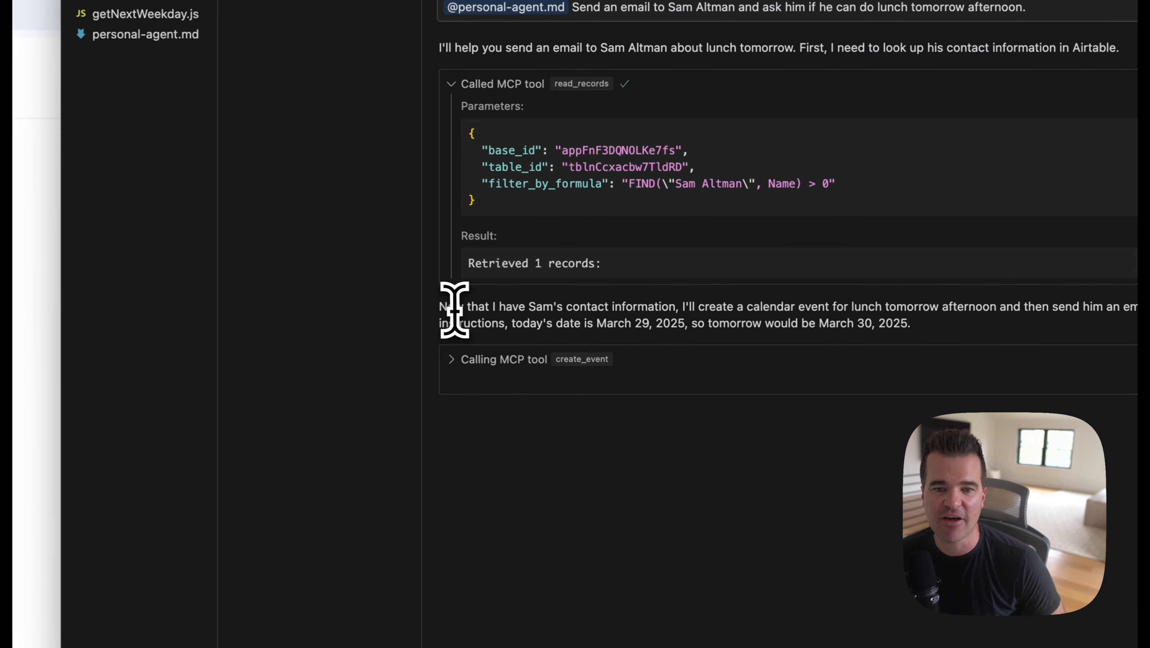
Step: Switch to Google Calendar in Chrome and open the "Lunch with Sam Altman" event on March 30
{"action": "left_click_drag", "start_coordinate": [597, 283], "coordinate": [794, 284]}
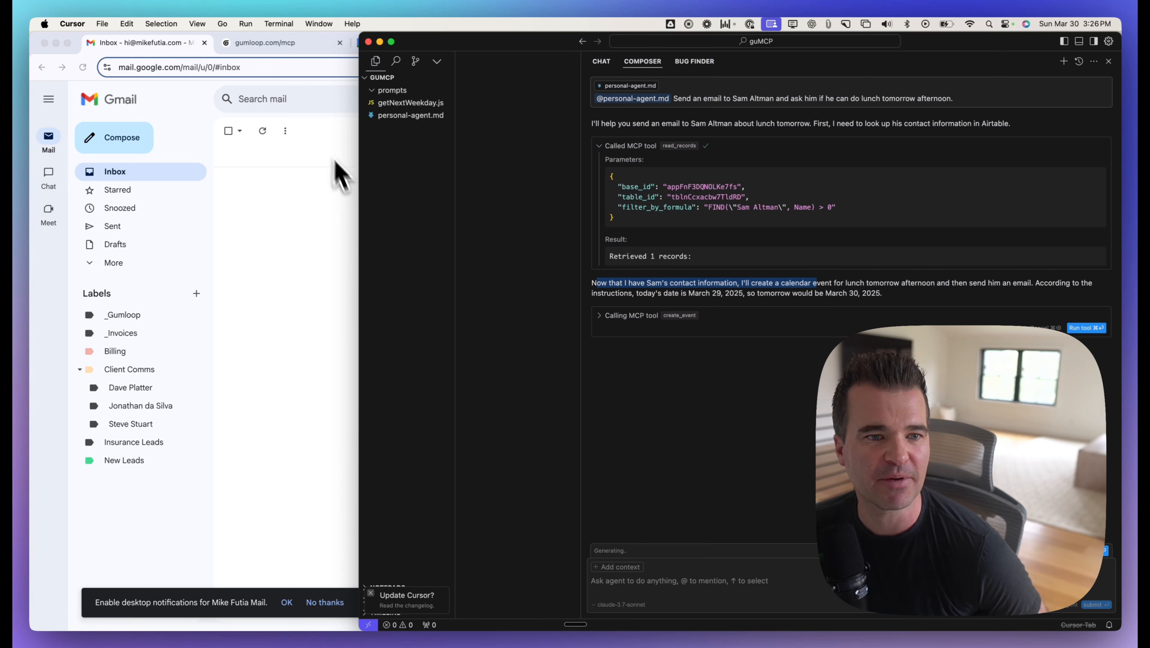
{"action": "left_click", "coordinate": [304, 197]}
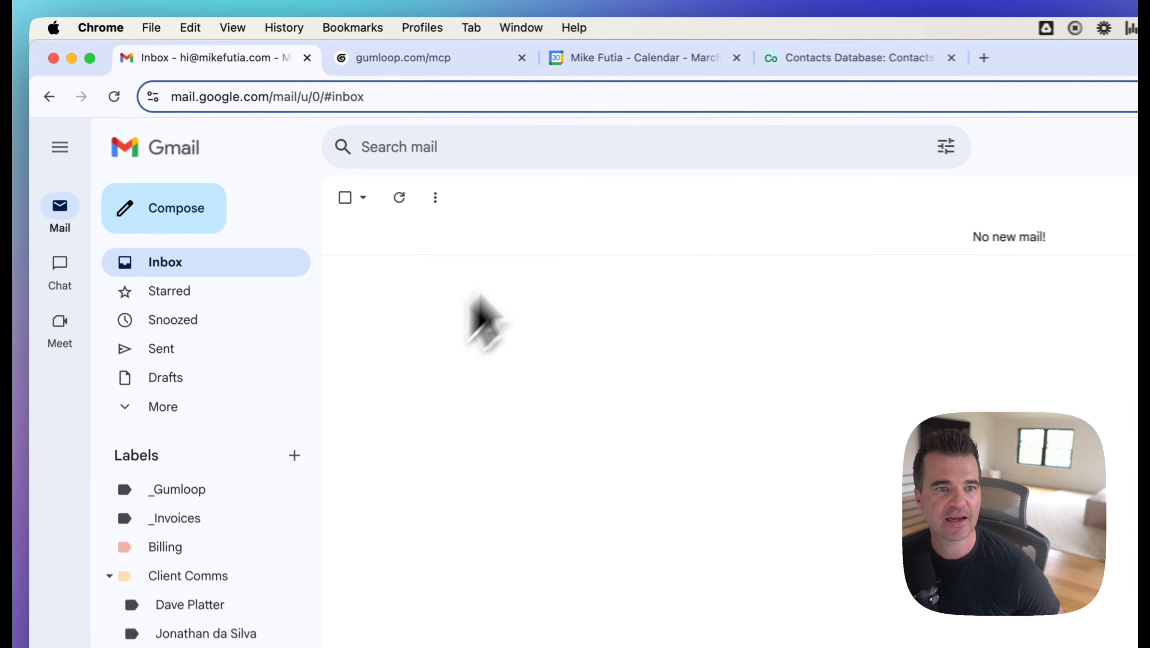
{"action": "left_click", "coordinate": [621, 64]}
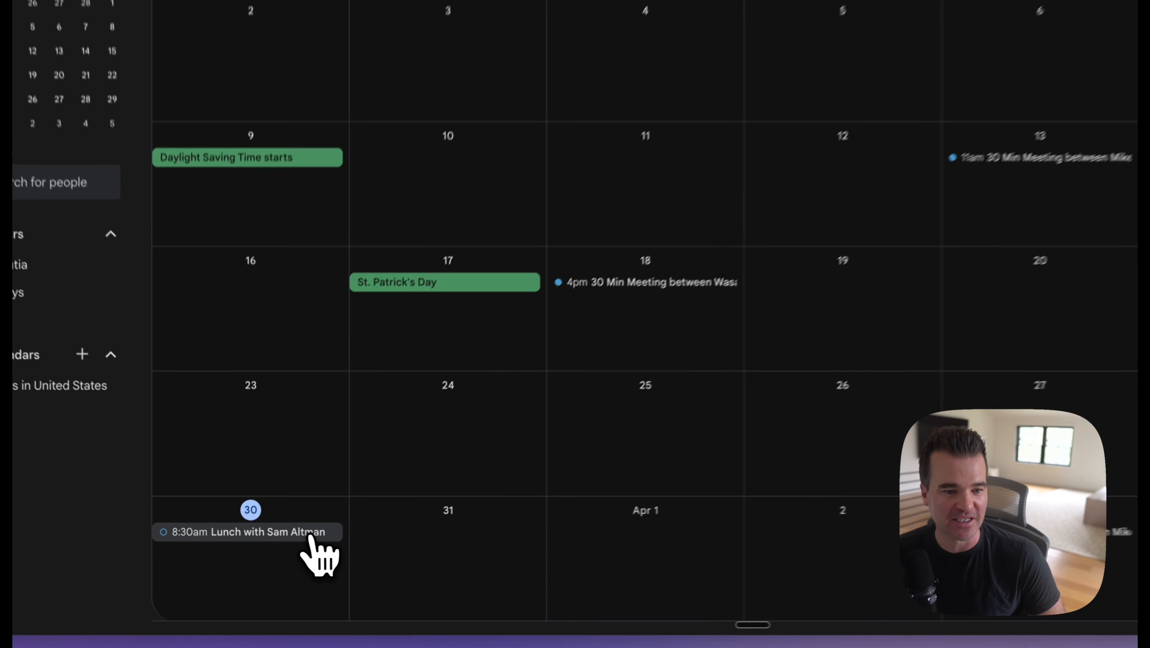
{"action": "left_click", "coordinate": [311, 535]}
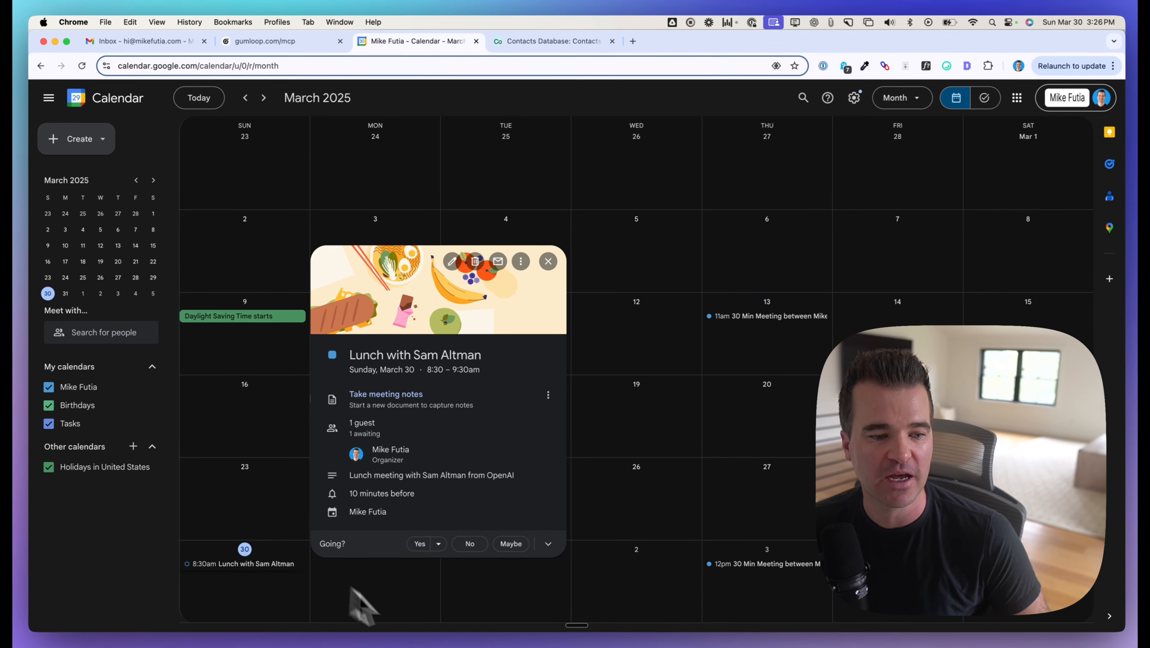
Step: Return to Cursor, inspect the create_event call's summary, start and end parameters, and collapse its details
{"action": "mouse_move", "coordinate": [420, 630]}
{"action": "left_click", "coordinate": [381, 626]}
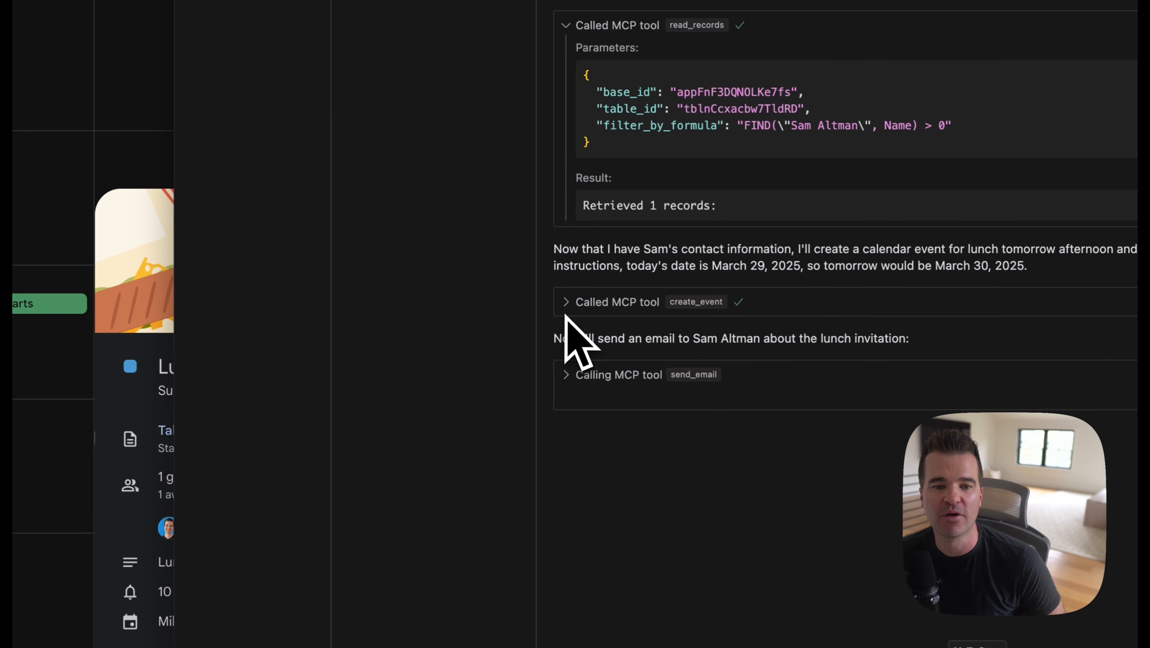
{"action": "left_click", "coordinate": [572, 303]}
{"action": "scroll", "coordinate": [667, 362], "scroll_direction": "down", "scroll_amount": 2}
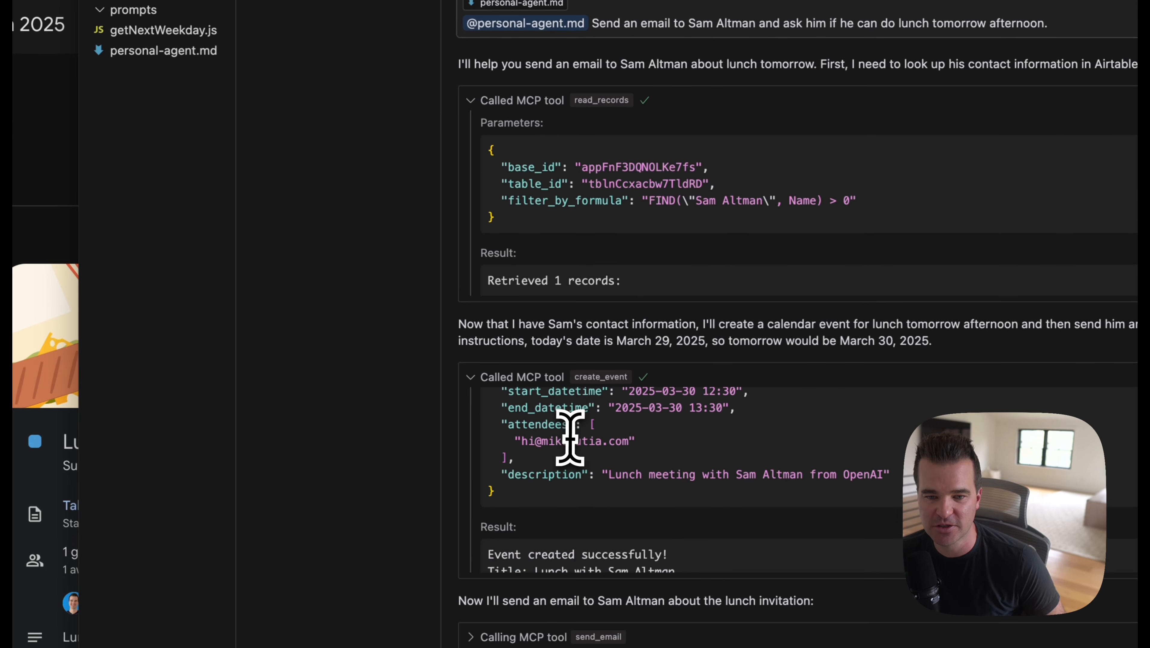
{"action": "scroll", "coordinate": [666, 362], "scroll_direction": "up", "scroll_amount": 2}
{"action": "left_click_drag", "start_coordinate": [502, 440], "coordinate": [709, 472]}
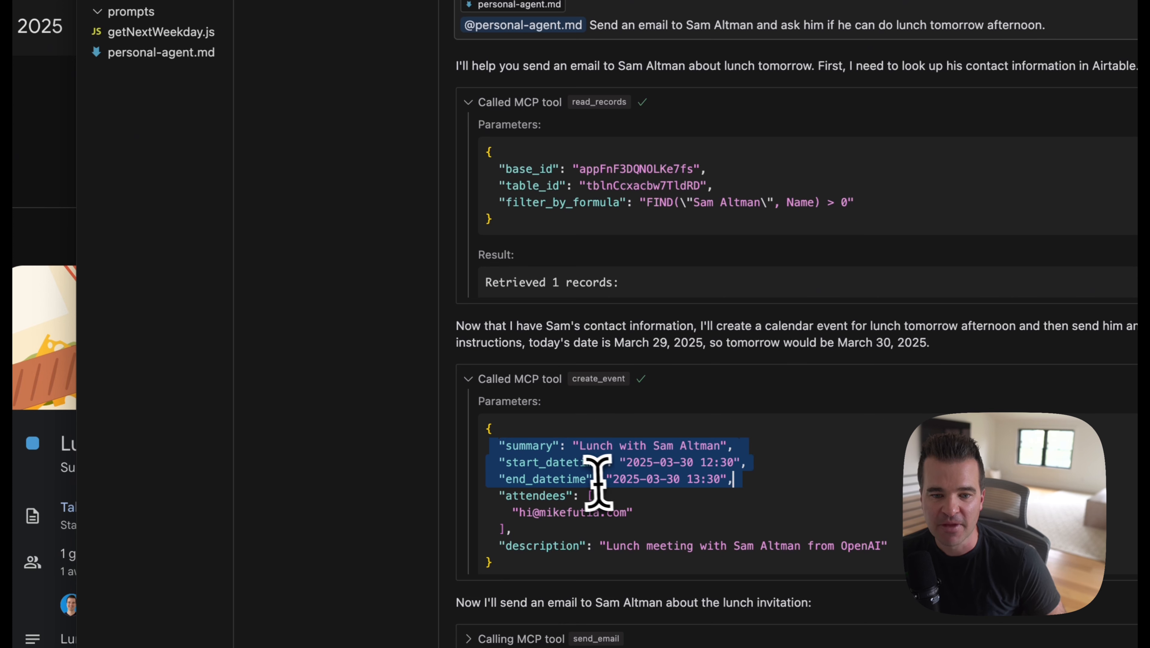
{"action": "left_click", "coordinate": [469, 379]}
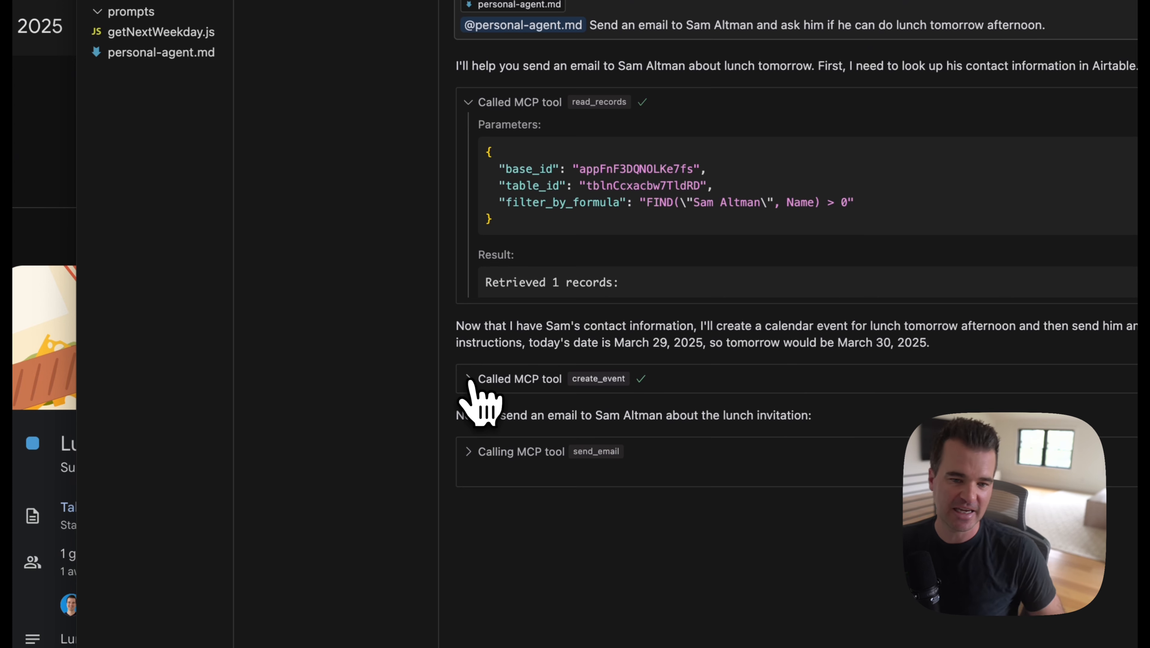
Step: Switch to the Gmail inbox in Chrome, open the "Lunch Tomorrow Afternoon?" email and read its message
{"action": "left_click_drag", "start_coordinate": [479, 416], "coordinate": [817, 413]}
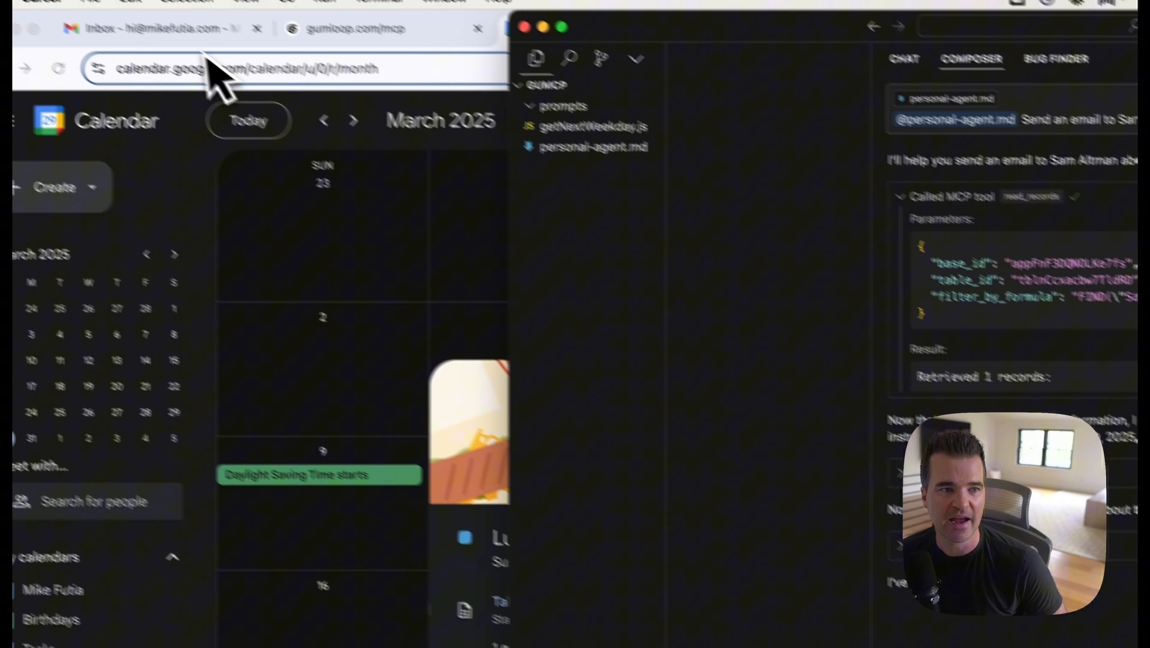
{"action": "left_click", "coordinate": [186, 42]}
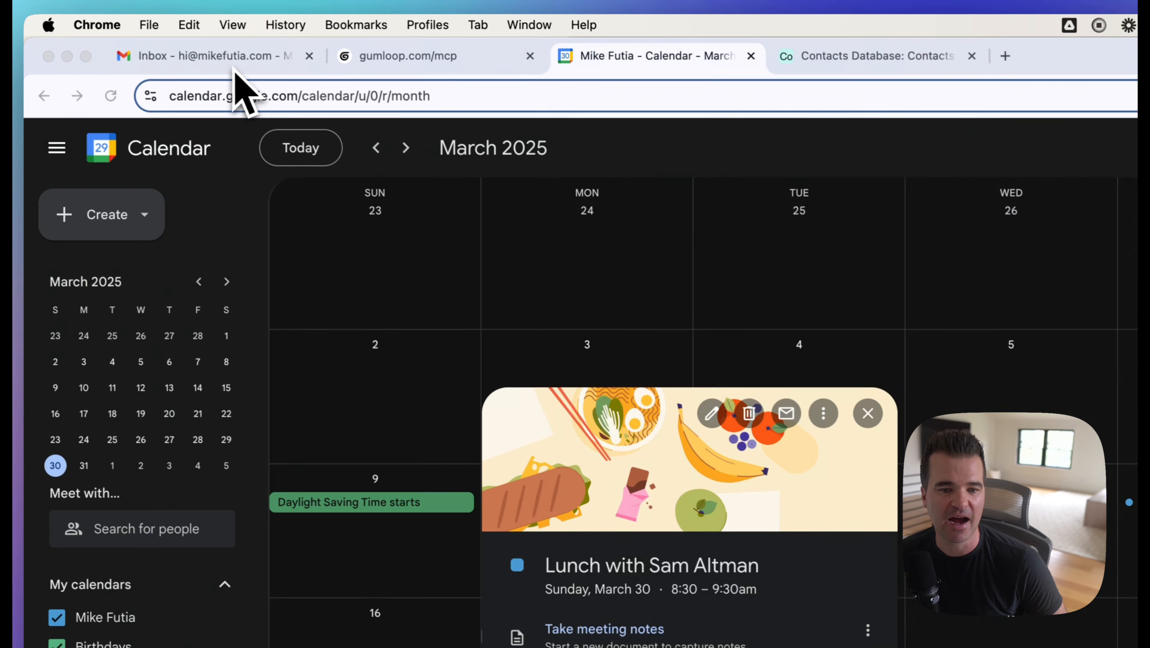
{"action": "left_click", "coordinate": [183, 39]}
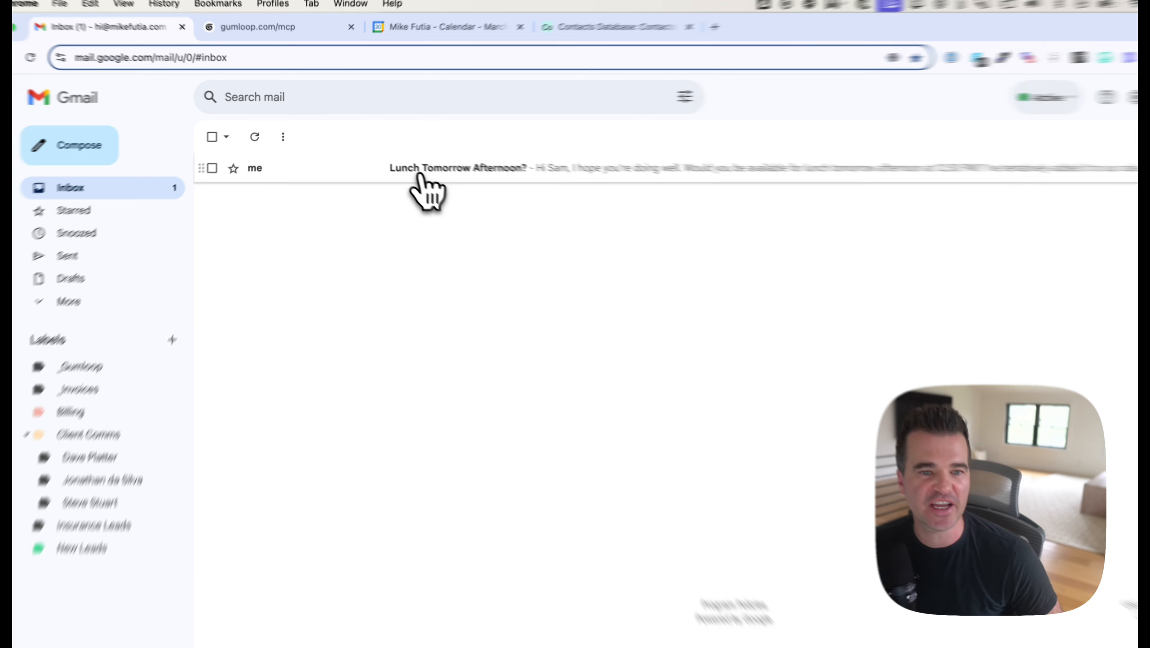
{"action": "left_click", "coordinate": [400, 157]}
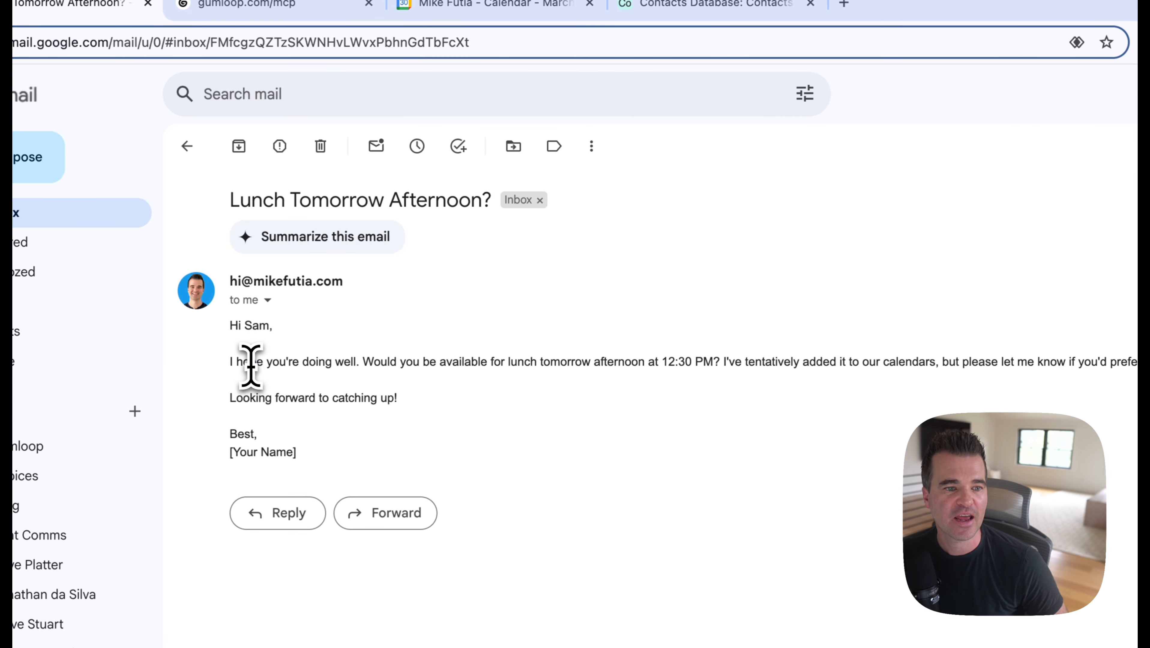
{"action": "left_click_drag", "start_coordinate": [250, 360], "coordinate": [320, 361]}
{"action": "left_click_drag", "start_coordinate": [400, 362], "coordinate": [636, 363]}
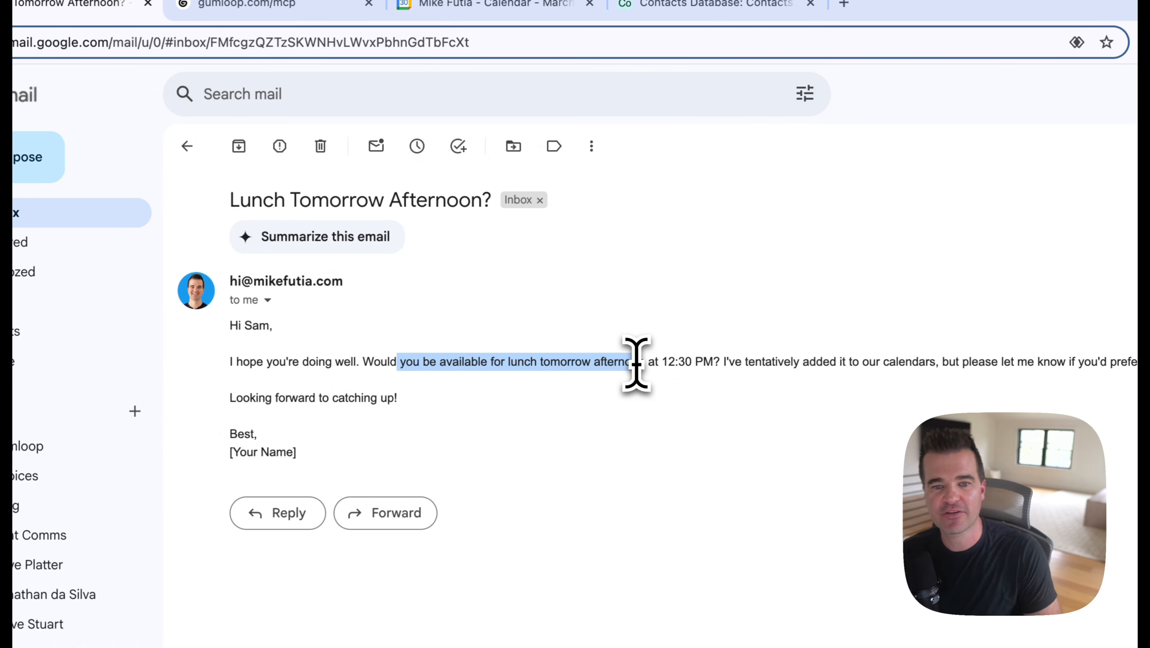
{"action": "left_click_drag", "start_coordinate": [793, 362], "coordinate": [1149, 370]}
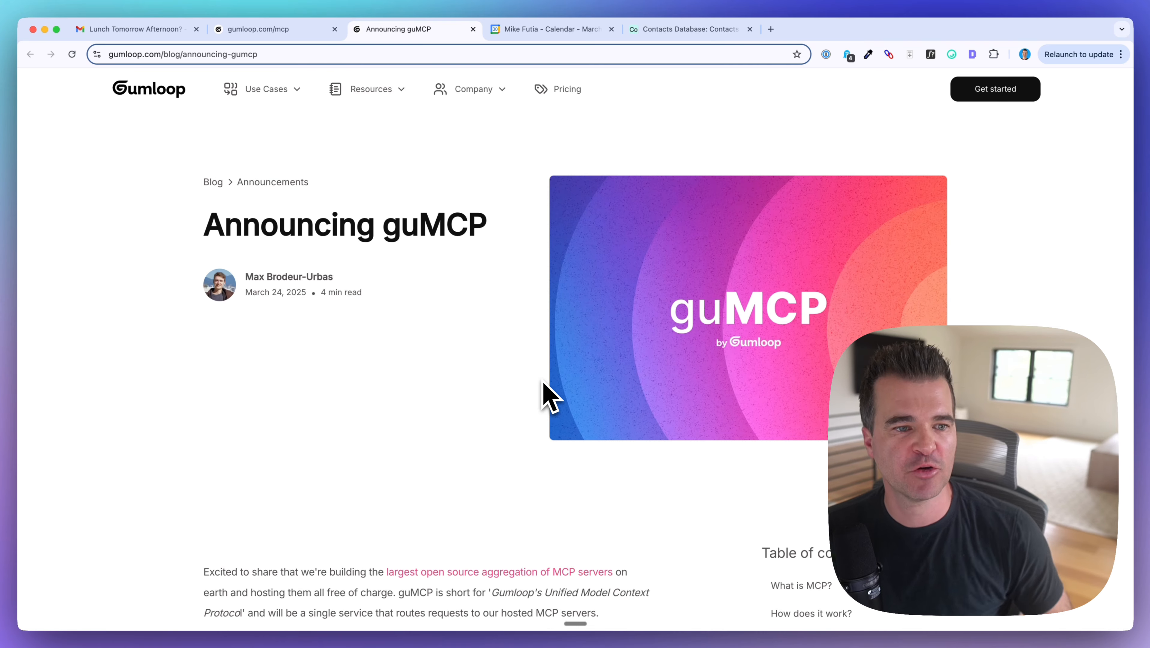
Step: Skim the "Announcing guMCP" blog post and look through the guMCP page at gumloop.com/mcp
{"action": "scroll", "coordinate": [354, 406], "scroll_direction": "down", "scroll_amount": 5}
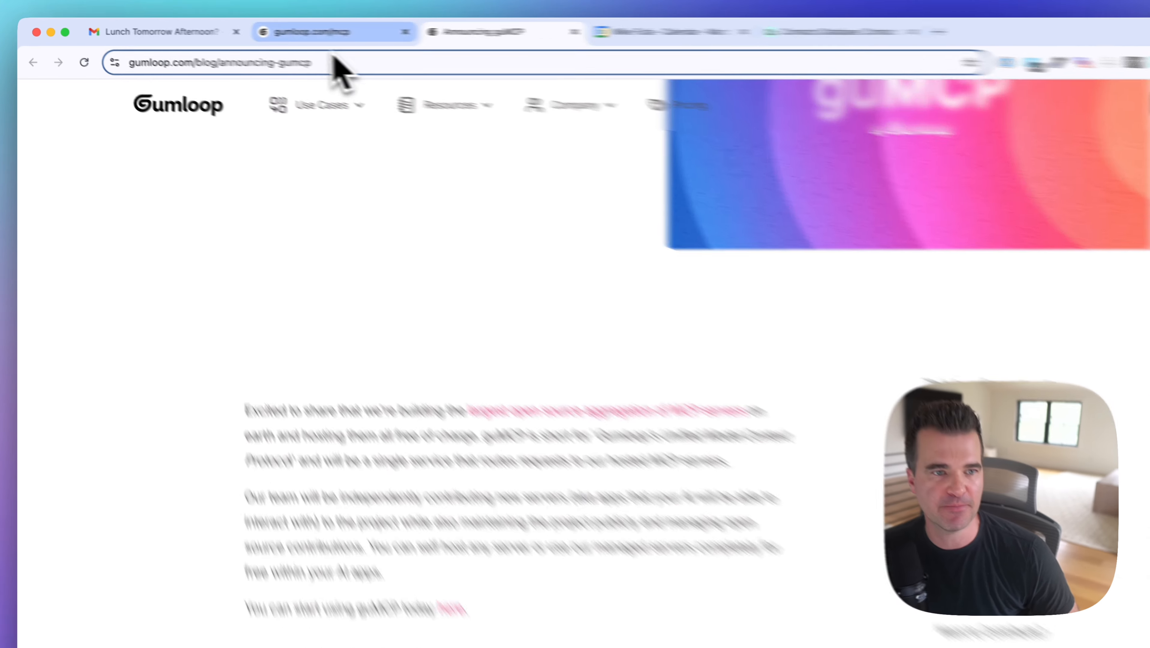
{"action": "left_click", "coordinate": [325, 32]}
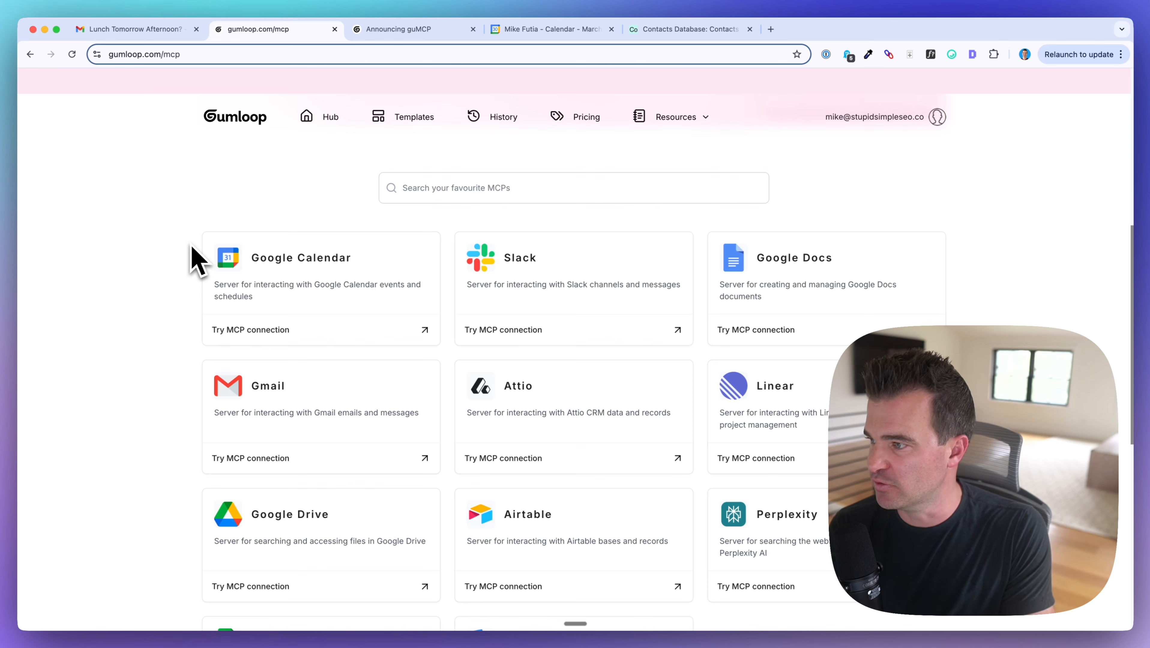
{"action": "scroll", "coordinate": [513, 367], "scroll_direction": "up", "scroll_amount": 10}
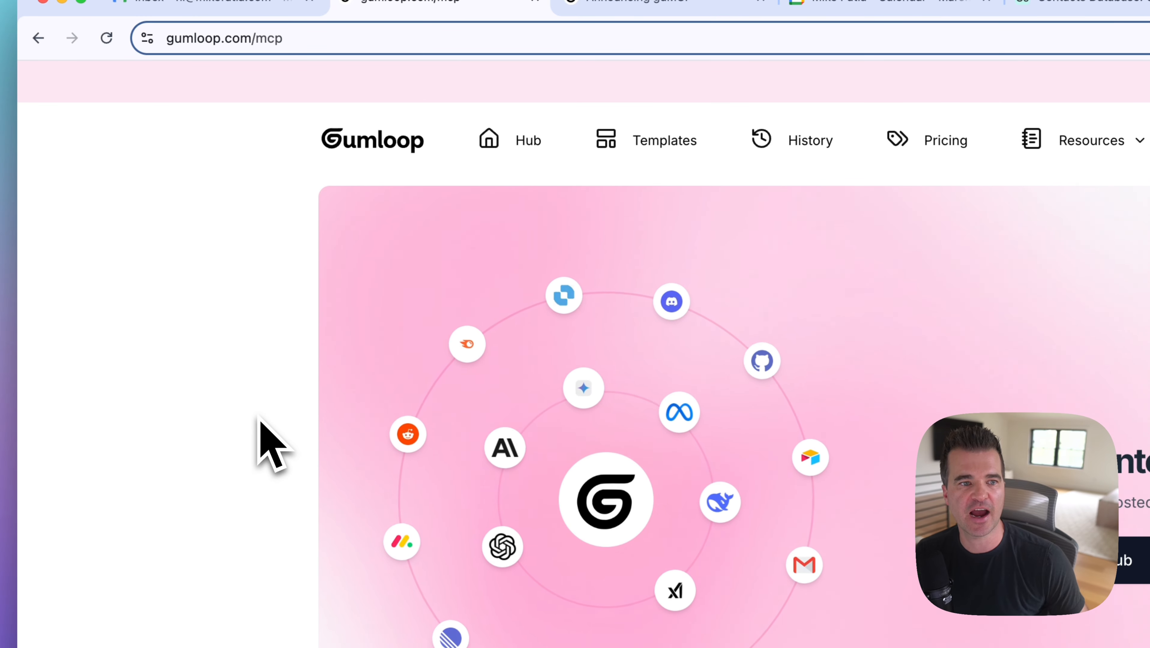
{"action": "scroll", "coordinate": [268, 442], "scroll_direction": "down", "scroll_amount": 8}
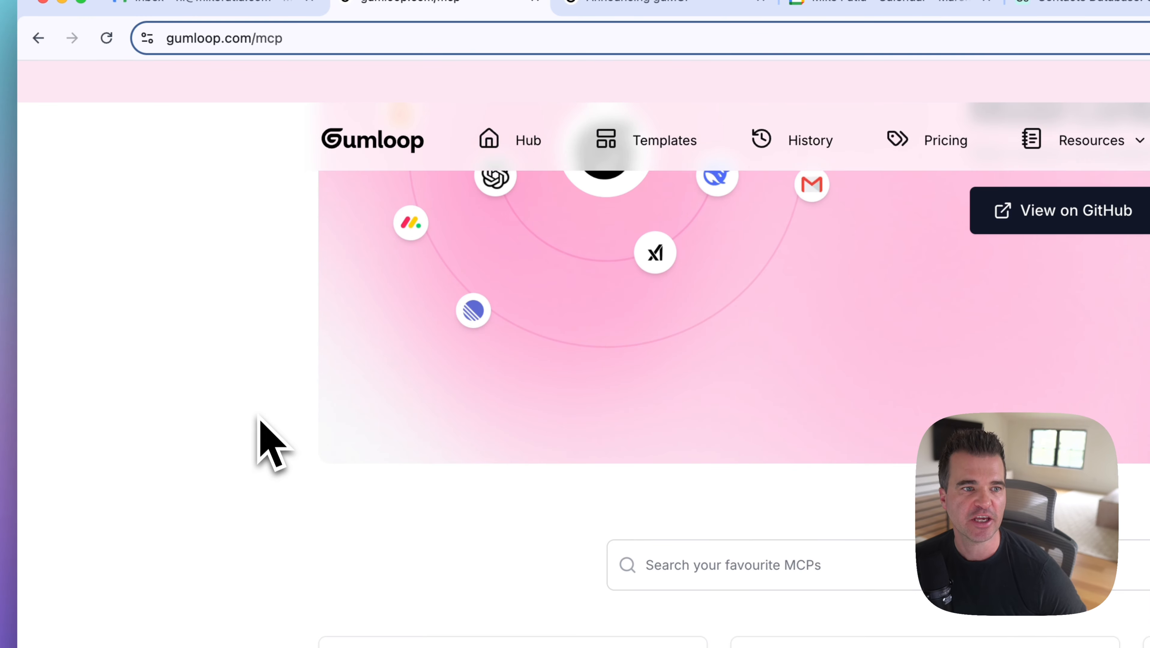
{"action": "scroll", "coordinate": [258, 417], "scroll_direction": "up", "scroll_amount": 8}
{"action": "left_click", "coordinate": [263, 40]}
{"action": "left_click_drag", "start_coordinate": [263, 41], "coordinate": [303, 89]}
{"action": "left_click", "coordinate": [253, 295]}
{"action": "scroll", "coordinate": [248, 299], "scroll_direction": "down", "scroll_amount": 1}
{"action": "scroll", "coordinate": [249, 300], "scroll_direction": "down", "scroll_amount": 12}
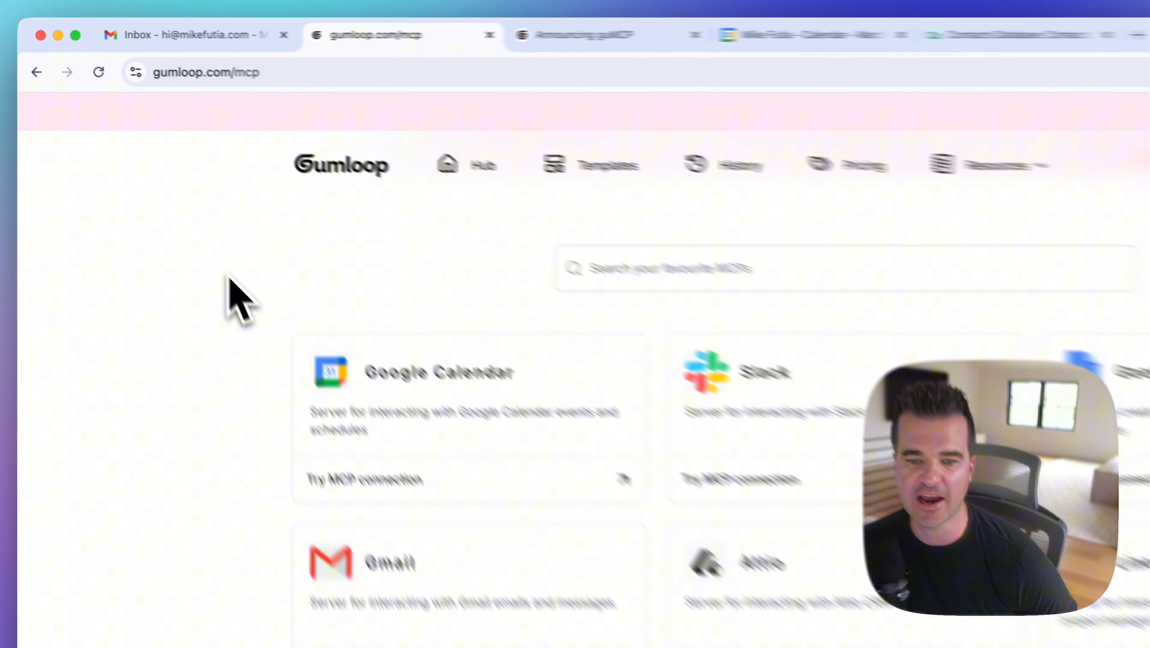
{"action": "scroll", "coordinate": [228, 276], "scroll_direction": "down", "scroll_amount": 2}
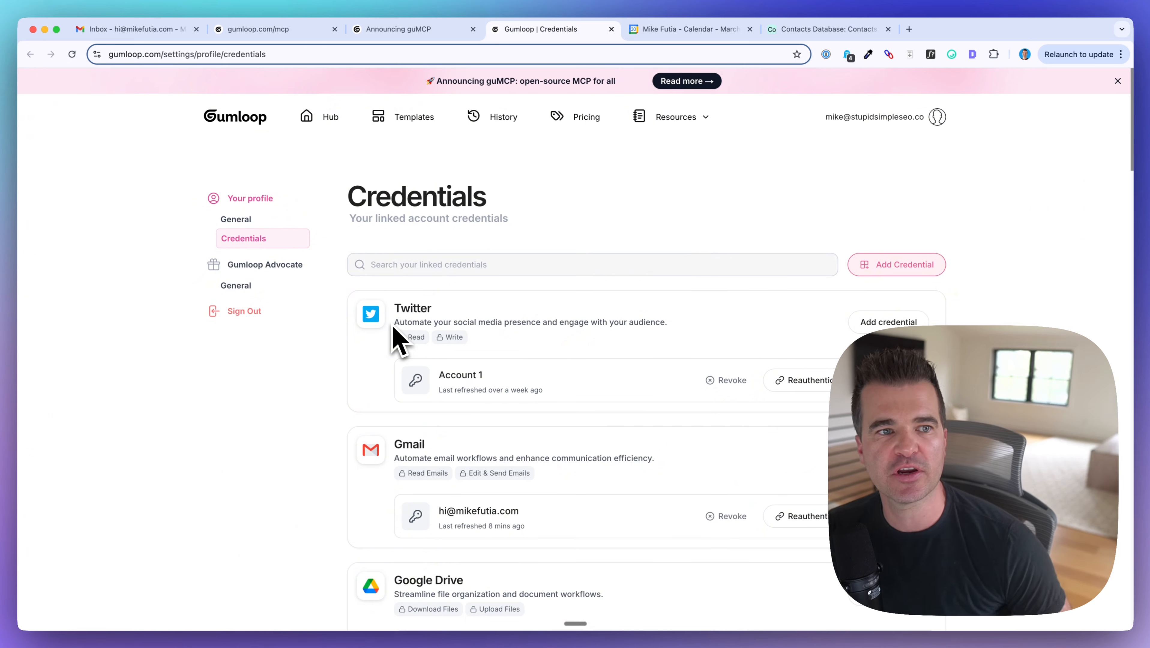
Step: Check the account menu on the Credentials page and search the available credentials for "gum" to locate the guMCP API Key entry
{"action": "left_click", "coordinate": [936, 118]}
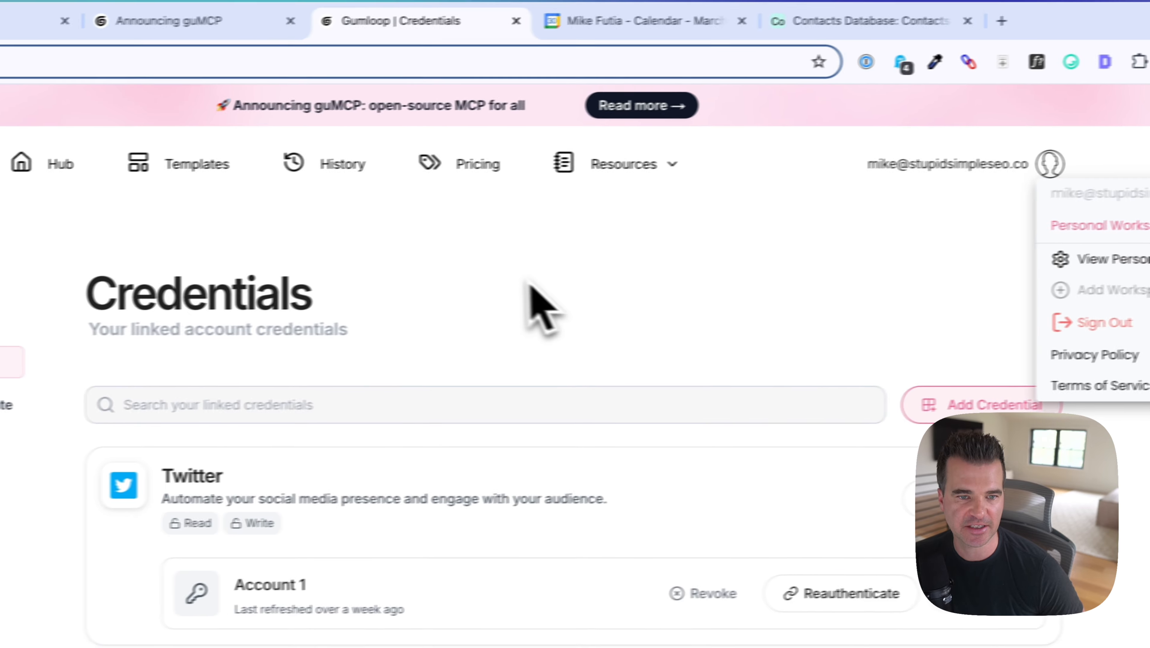
{"action": "left_click", "coordinate": [578, 295]}
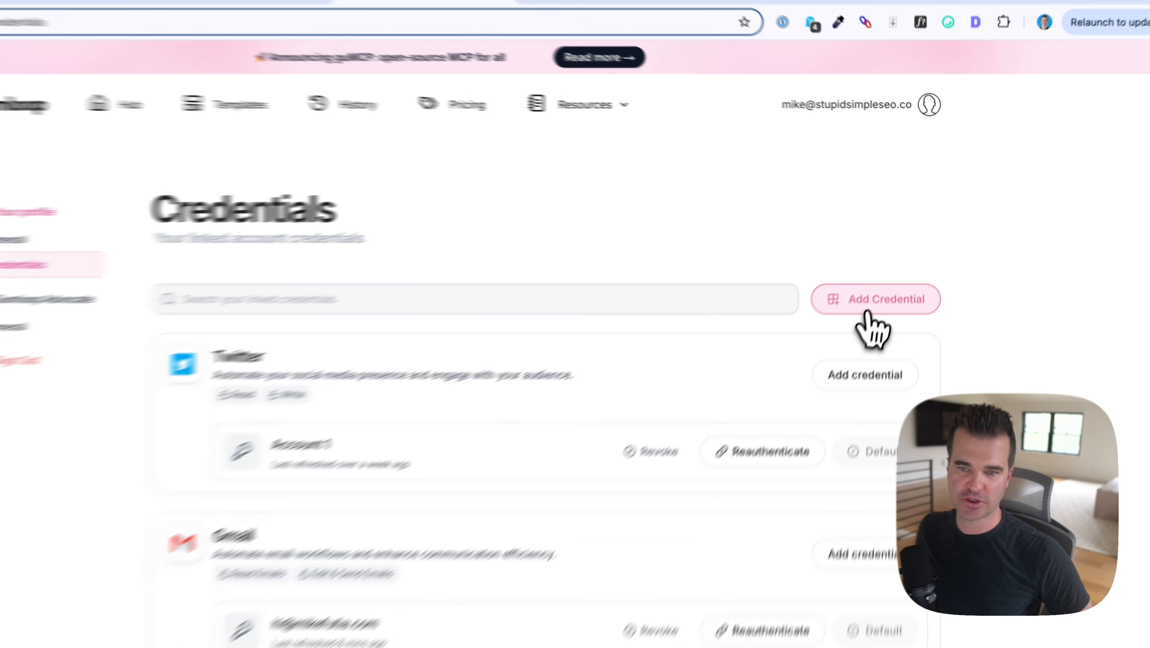
{"action": "left_click", "coordinate": [892, 266]}
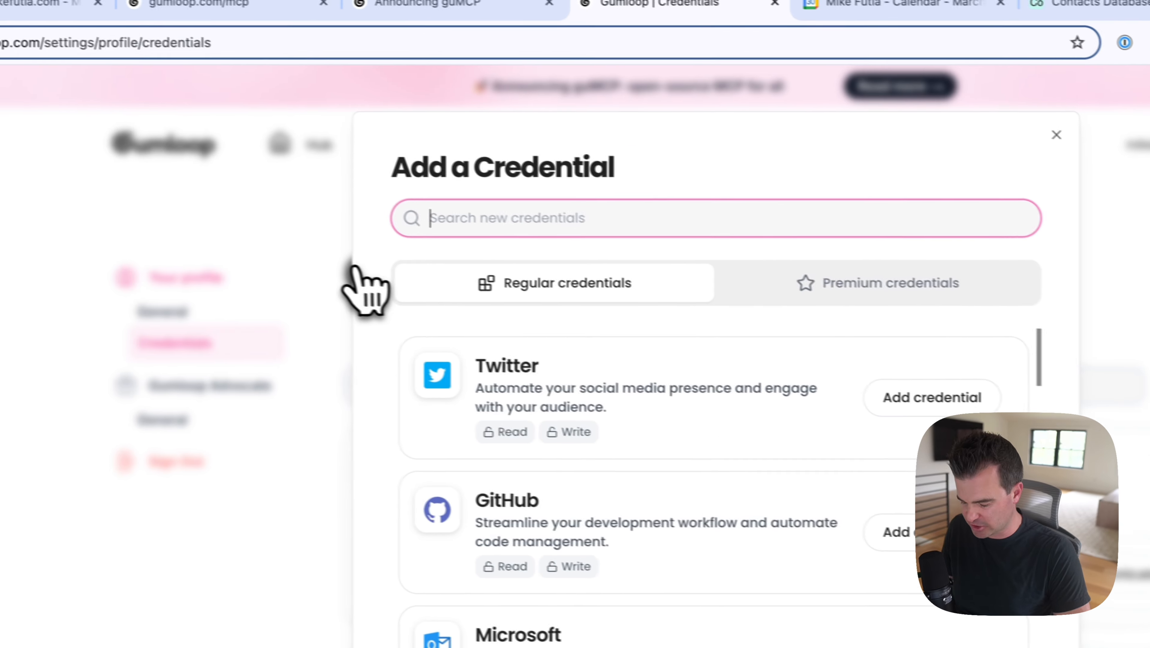
{"action": "type", "text": "gu"}
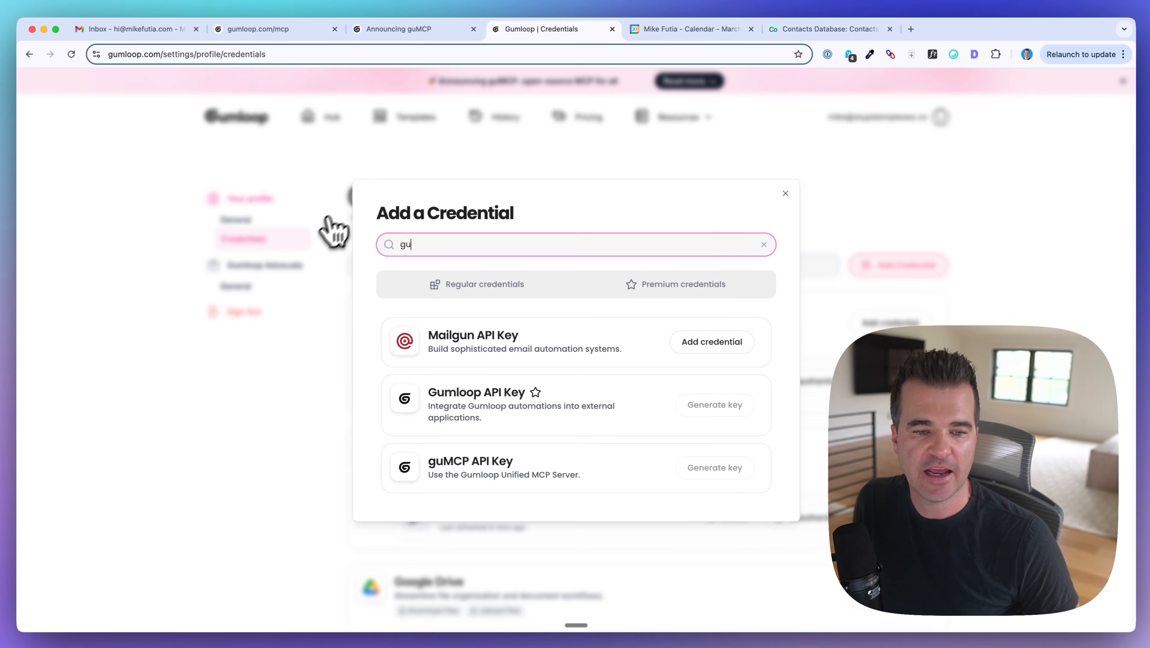
{"action": "type", "text": "m"}
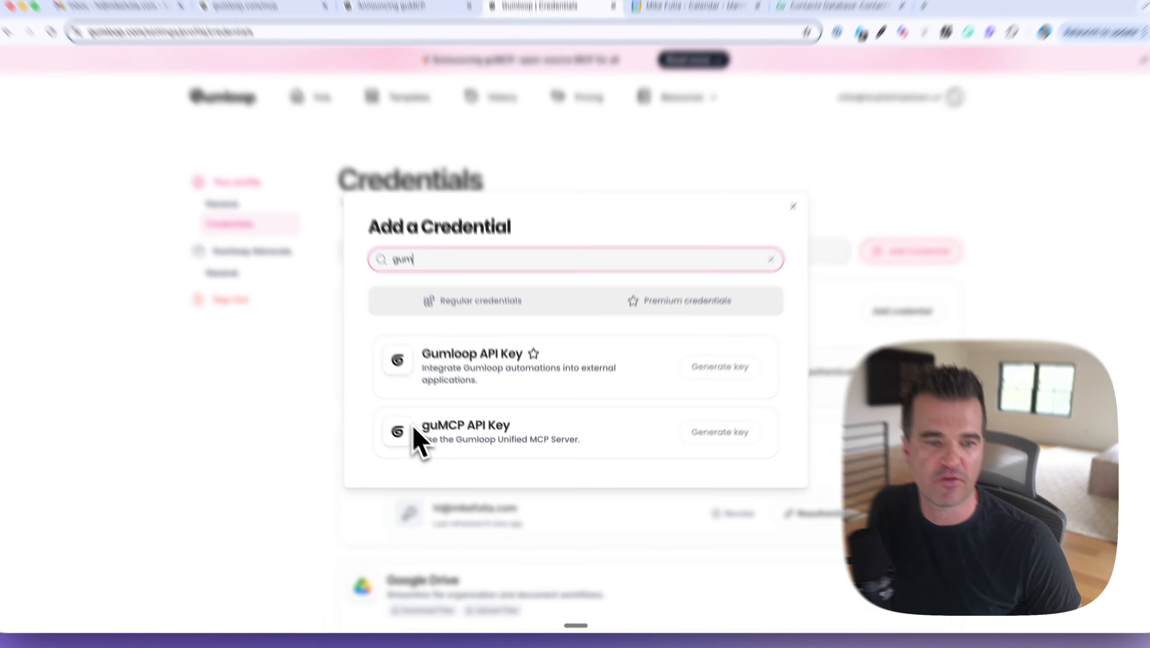
{"action": "left_click_drag", "start_coordinate": [413, 433], "coordinate": [521, 442]}
{"action": "left_click_drag", "start_coordinate": [492, 351], "coordinate": [492, 350]}
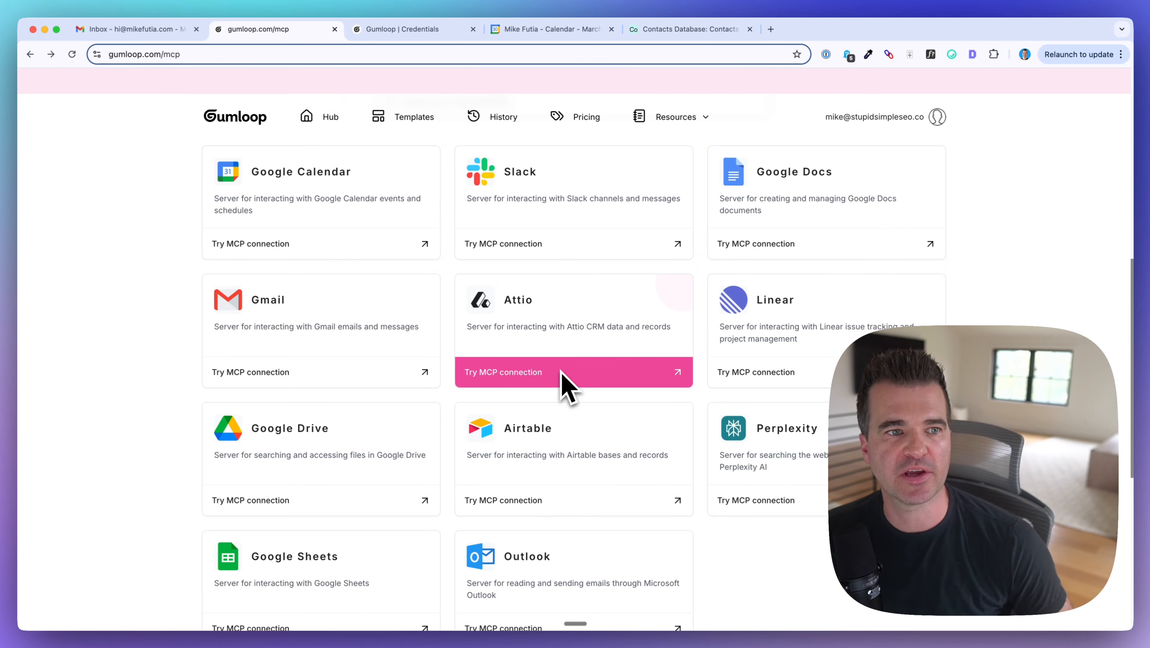
Step: Browse the server directory on gumloop.com/mcp and open the Perplexity MCP connection
{"action": "scroll", "coordinate": [563, 382], "scroll_direction": "up", "scroll_amount": 10}
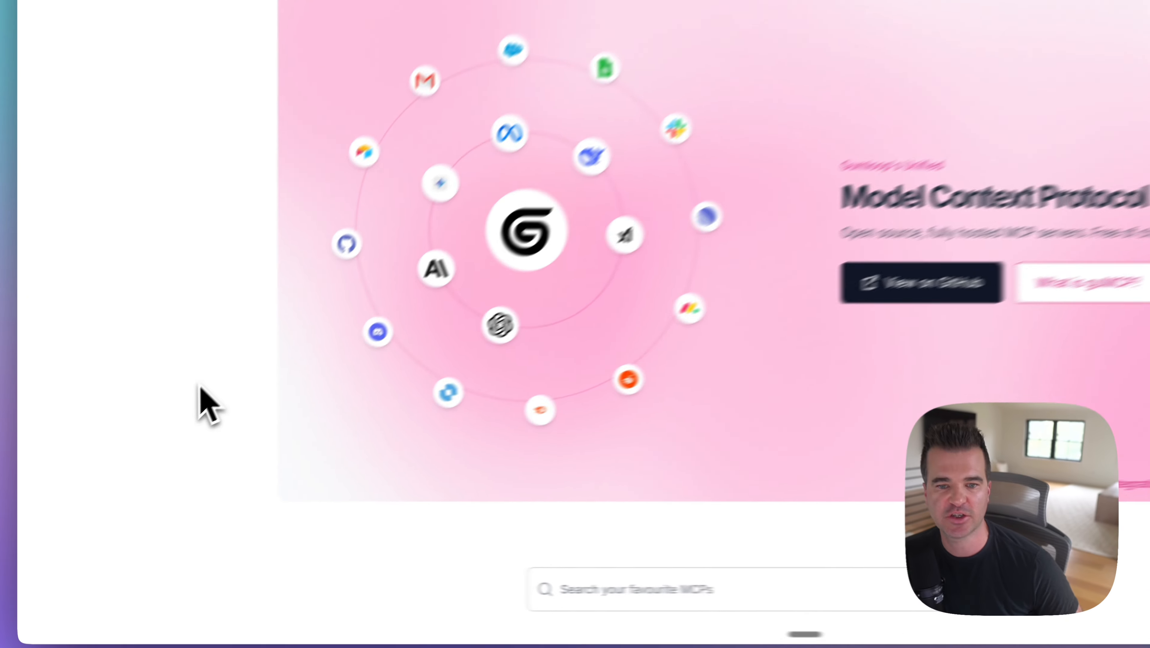
{"action": "scroll", "coordinate": [202, 390], "scroll_direction": "down", "scroll_amount": 15}
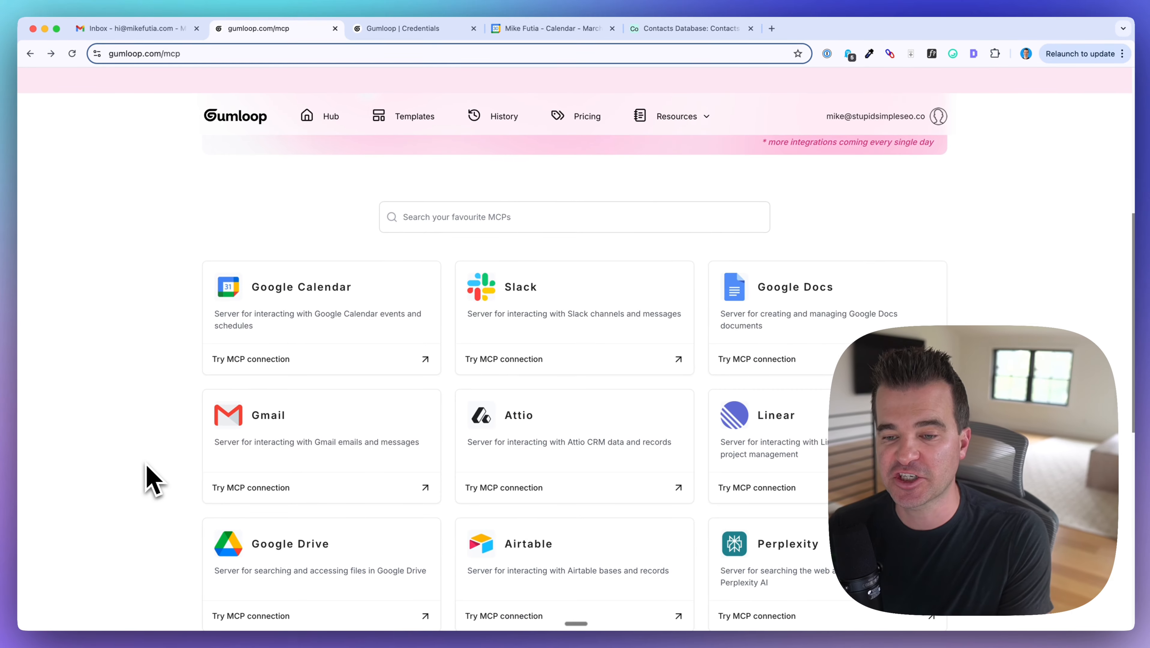
{"action": "scroll", "coordinate": [624, 501], "scroll_direction": "down", "scroll_amount": 6}
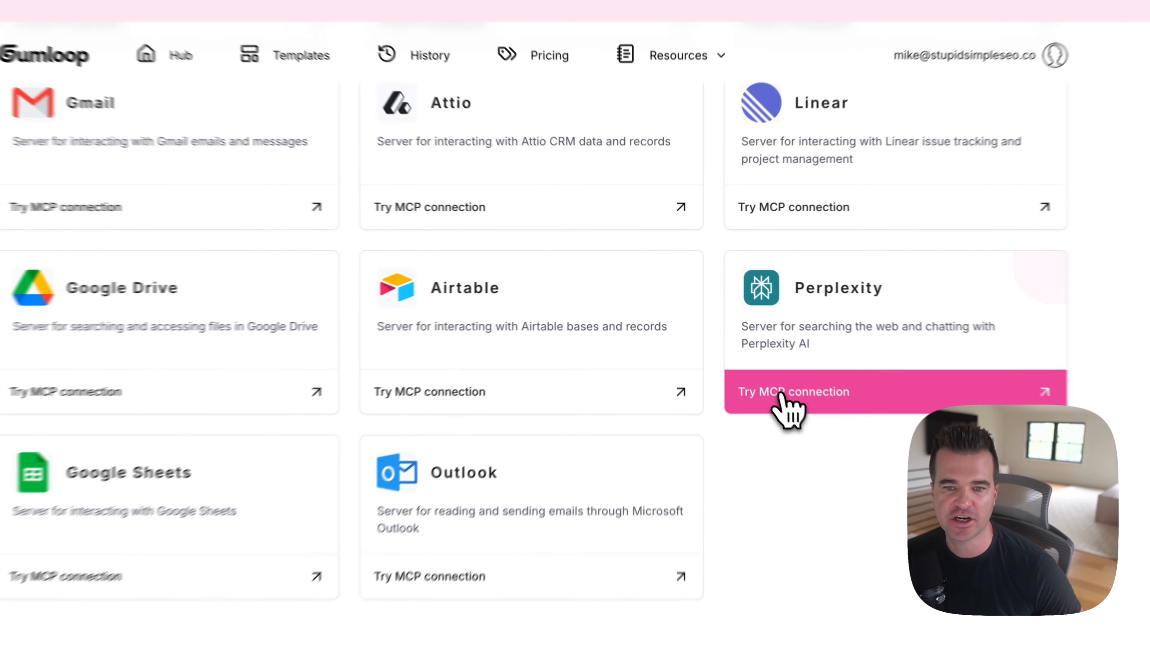
{"action": "left_click", "coordinate": [748, 353]}
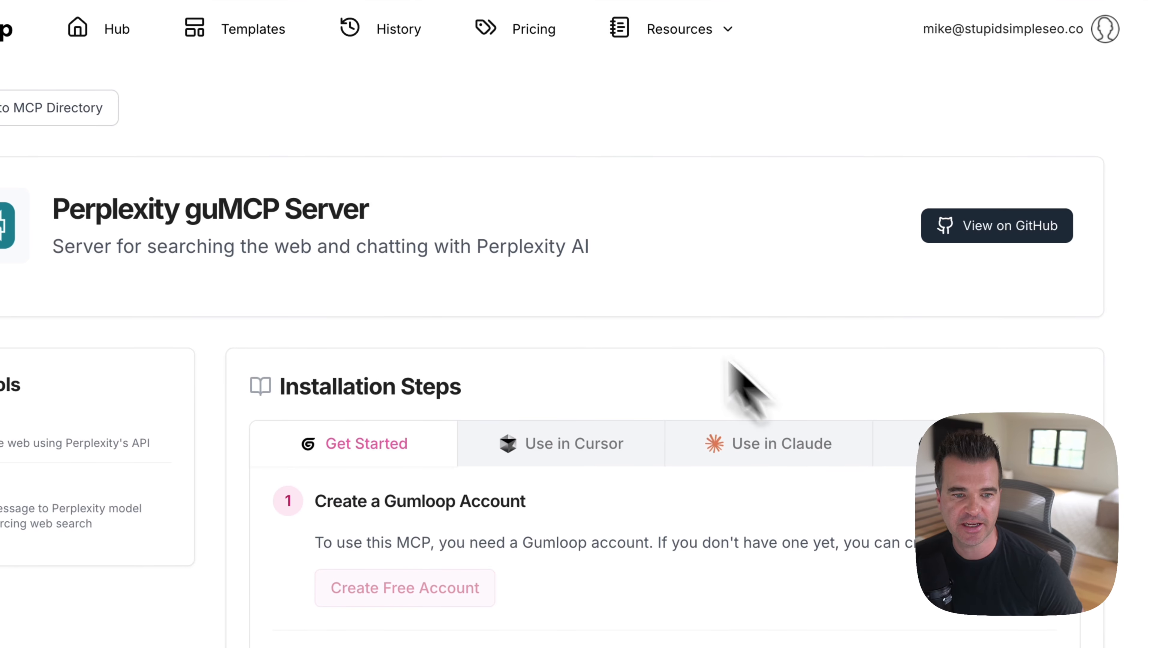
Step: View the Perplexity server's installation steps for Cursor, Claude and local hosting
{"action": "scroll", "coordinate": [568, 226], "scroll_direction": "down", "scroll_amount": 4}
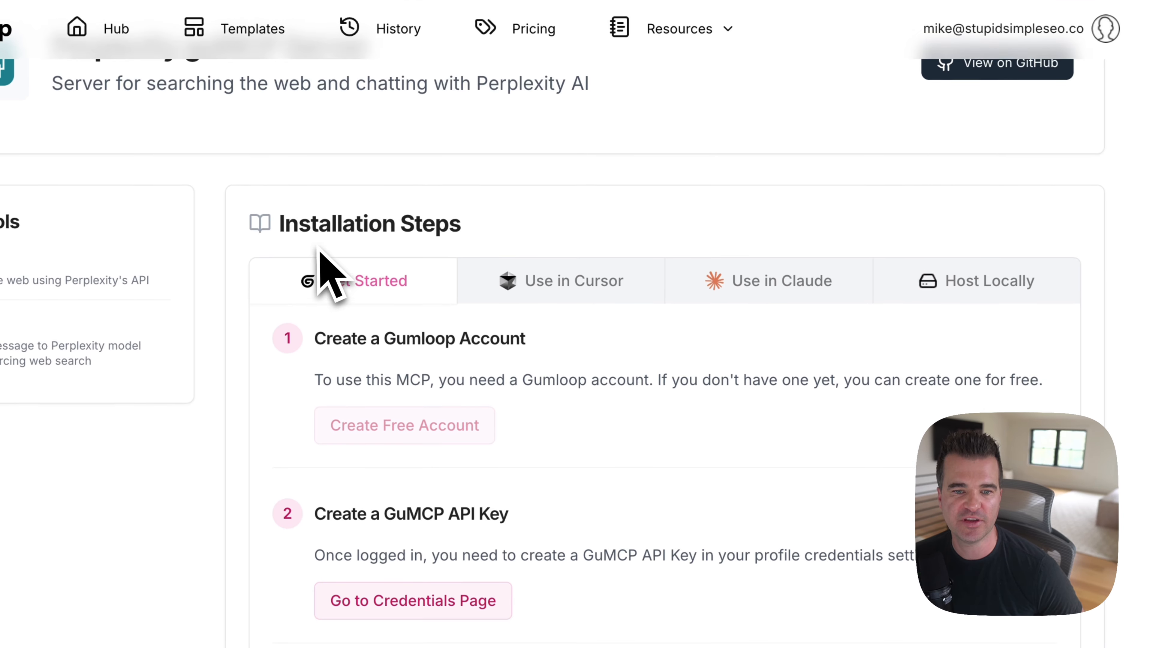
{"action": "left_click", "coordinate": [544, 232]}
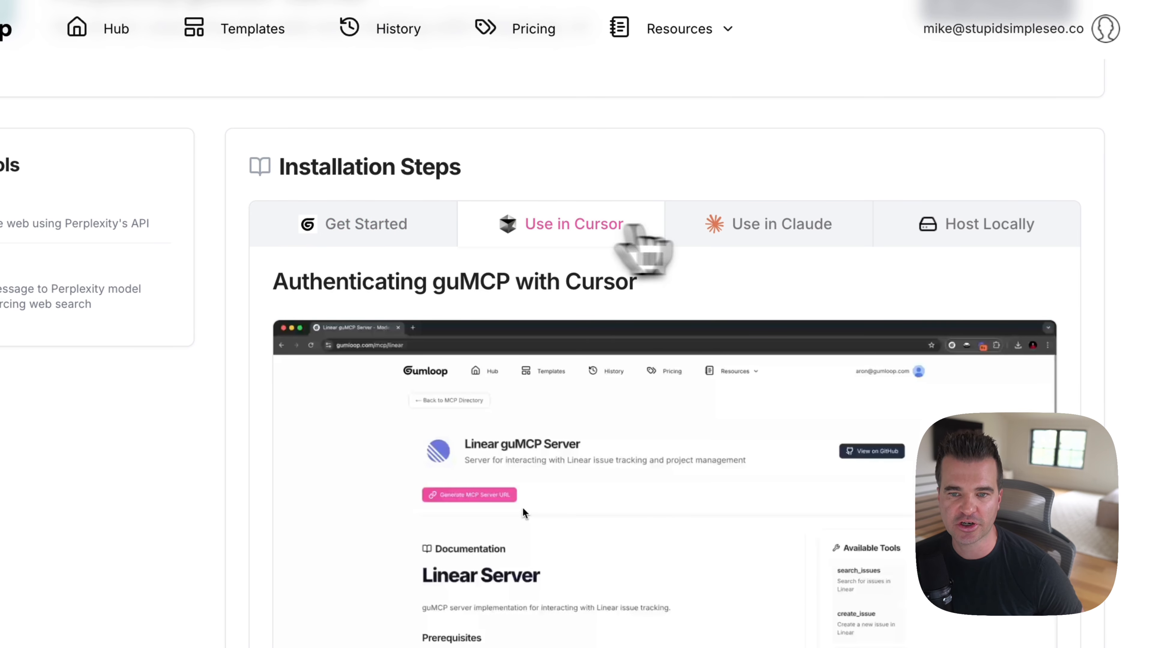
{"action": "left_click", "coordinate": [799, 230]}
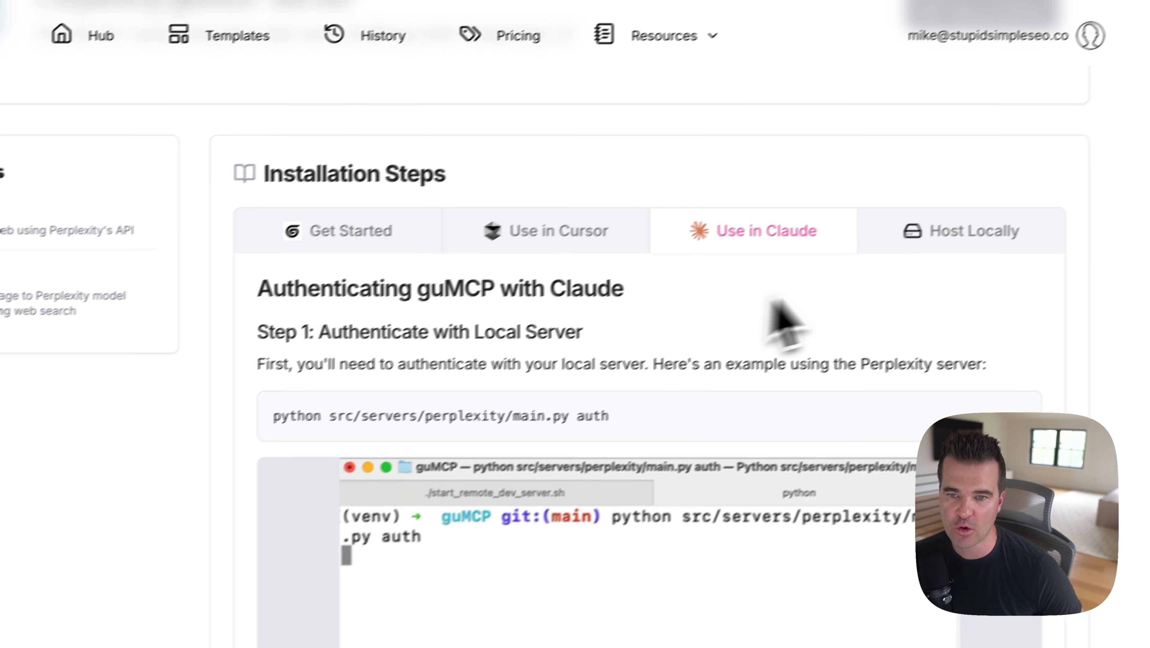
{"action": "left_click", "coordinate": [863, 254]}
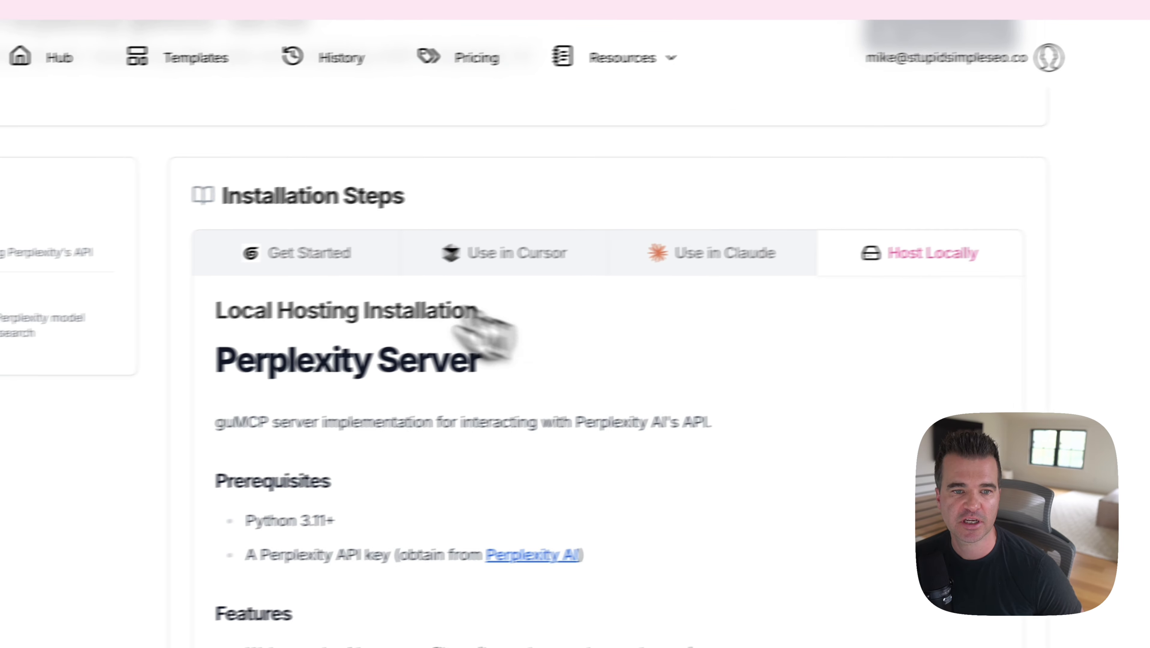
Step: Review the Perplexity server's Get Started steps, from creating a Gumloop account and GuMCP API key to generating the server URL
{"action": "left_click", "coordinate": [380, 250]}
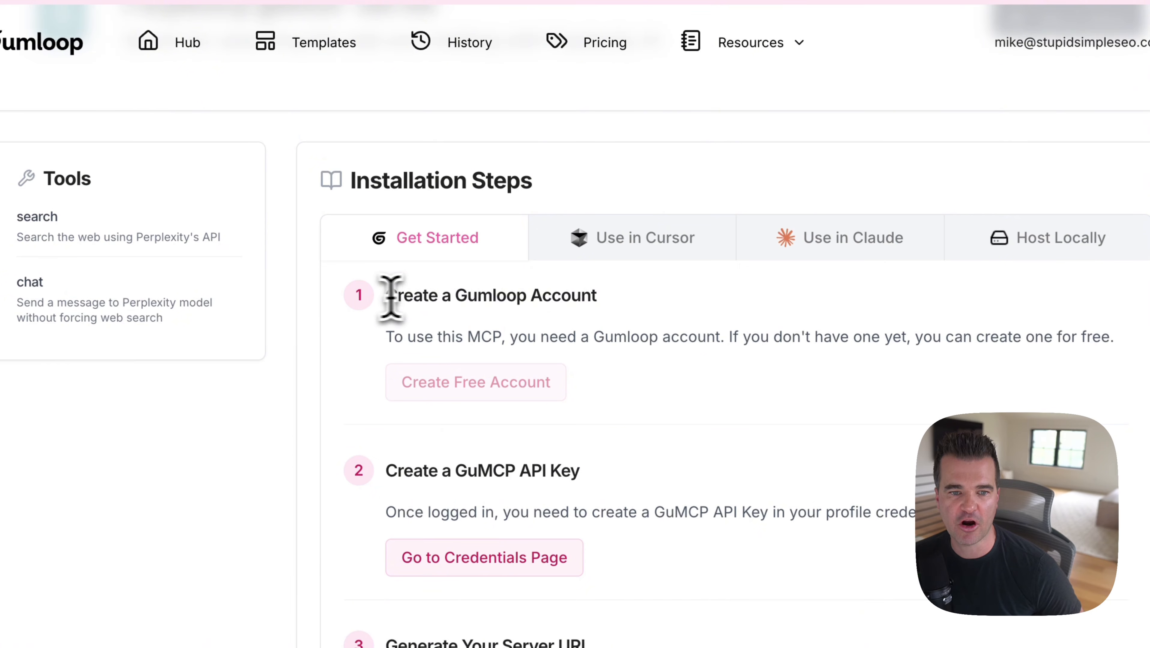
{"action": "left_click_drag", "start_coordinate": [386, 291], "coordinate": [767, 303]}
{"action": "left_click_drag", "start_coordinate": [387, 471], "coordinate": [800, 476]}
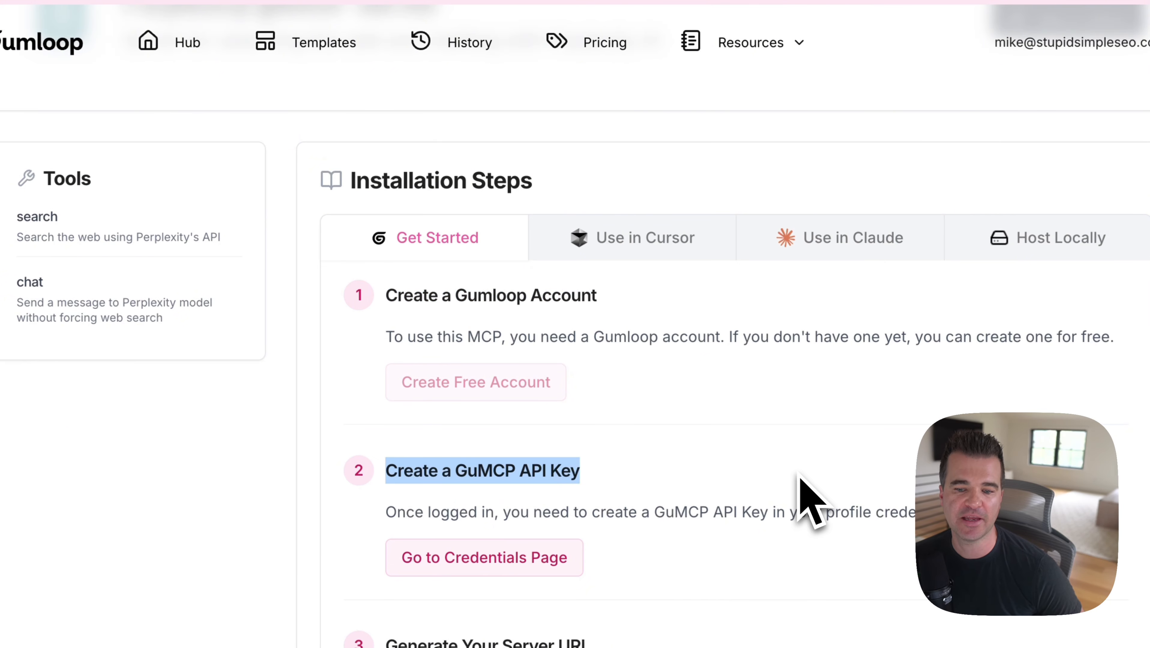
{"action": "scroll", "coordinate": [799, 475], "scroll_direction": "down", "scroll_amount": 8}
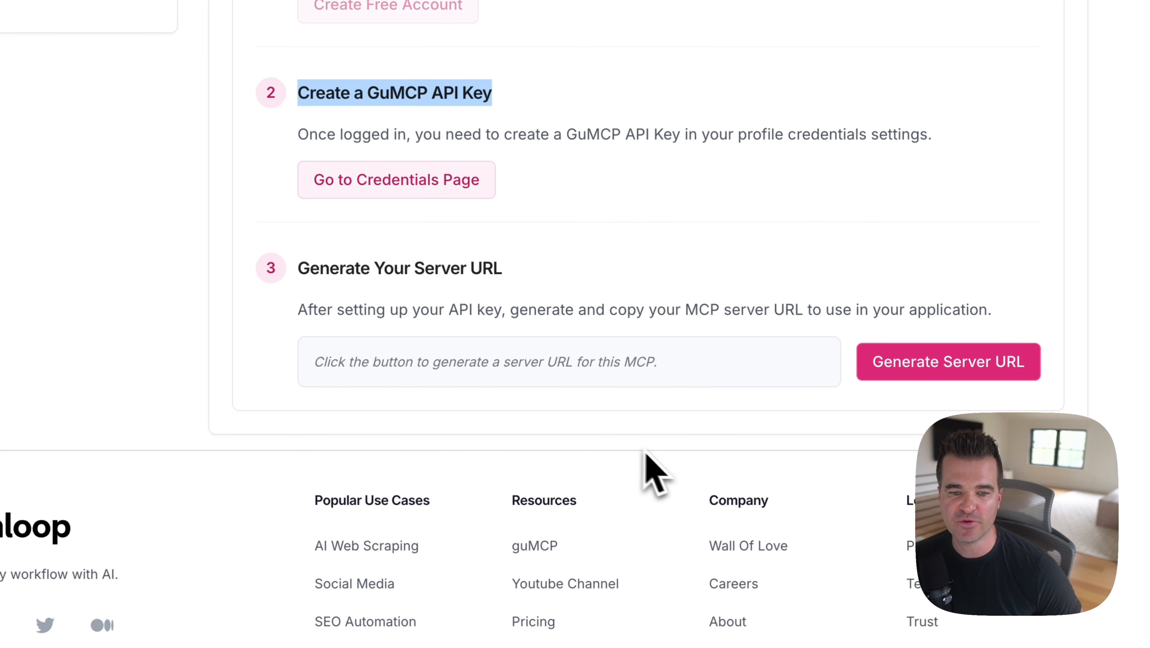
{"action": "left_click", "coordinate": [626, 446]}
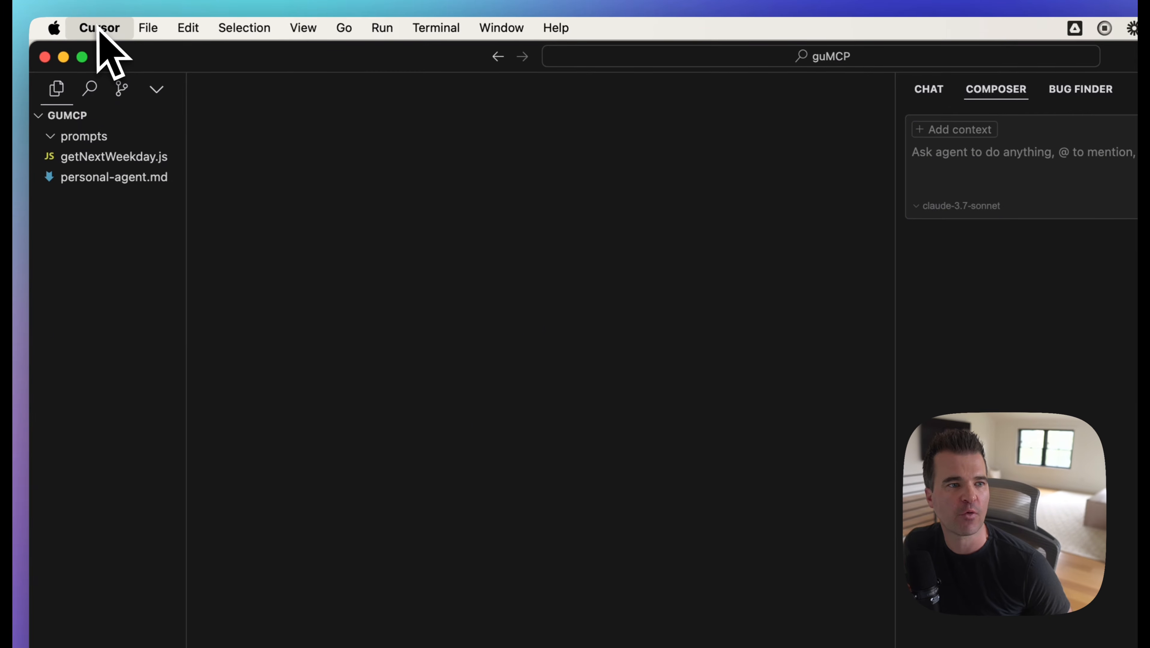
Step: In Cursor, open the application's own settings and bring up the MCP Servers section under the Features settings
{"action": "left_click", "coordinate": [148, 28]}
{"action": "mouse_move", "coordinate": [172, 107]}
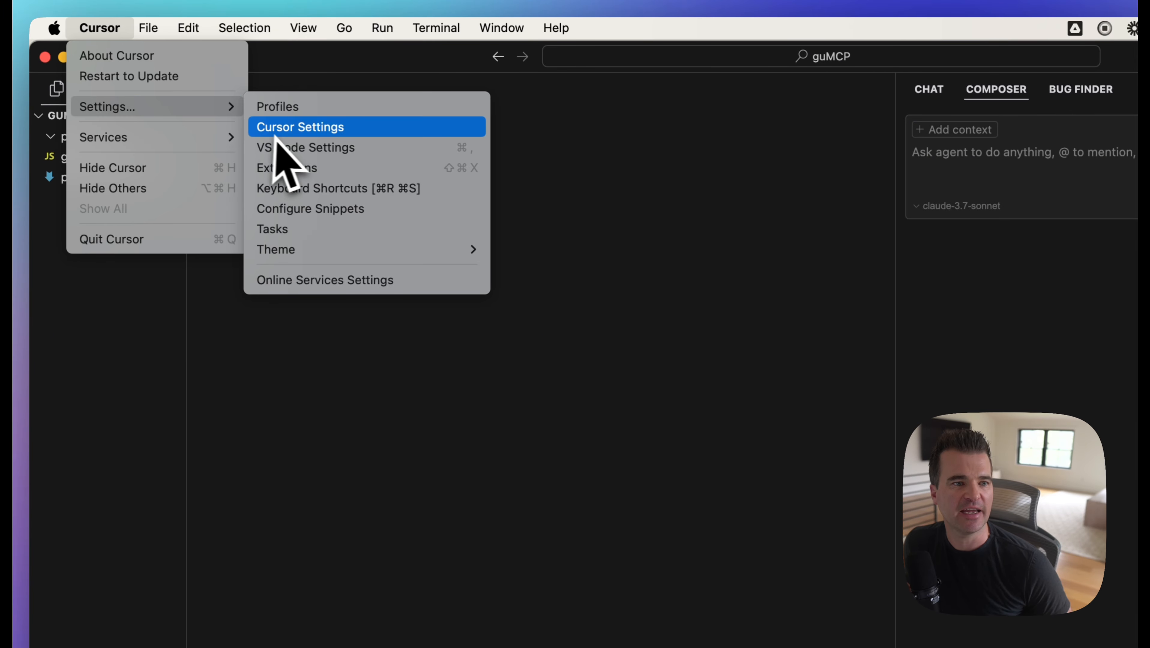
{"action": "left_click", "coordinate": [296, 132]}
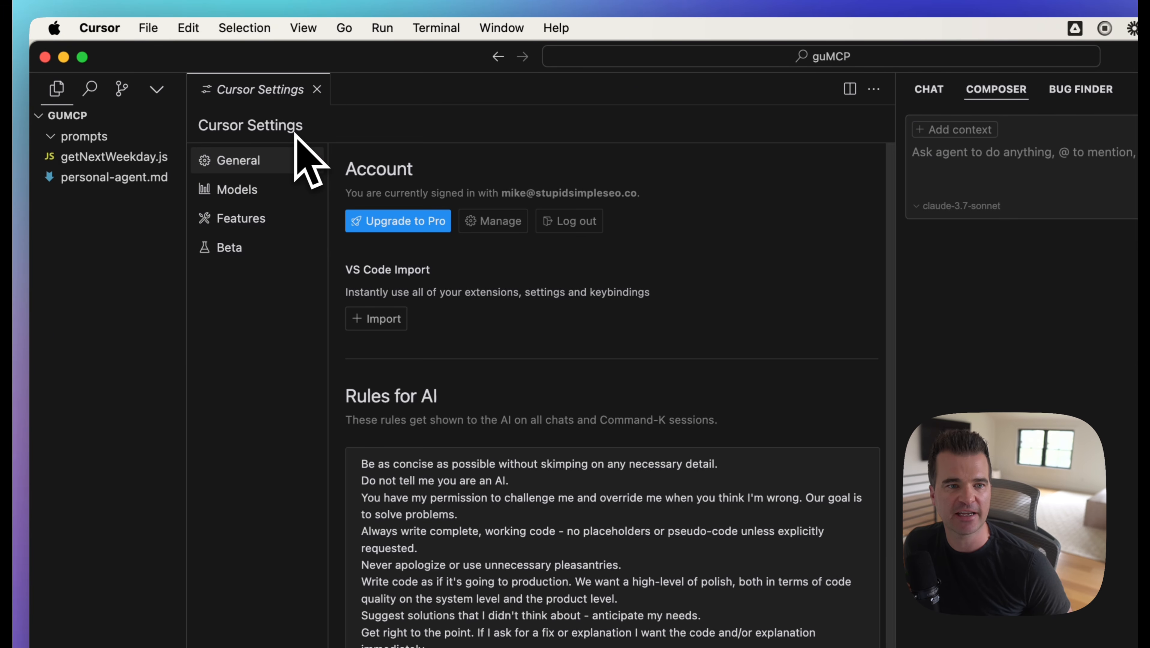
{"action": "left_click", "coordinate": [244, 219]}
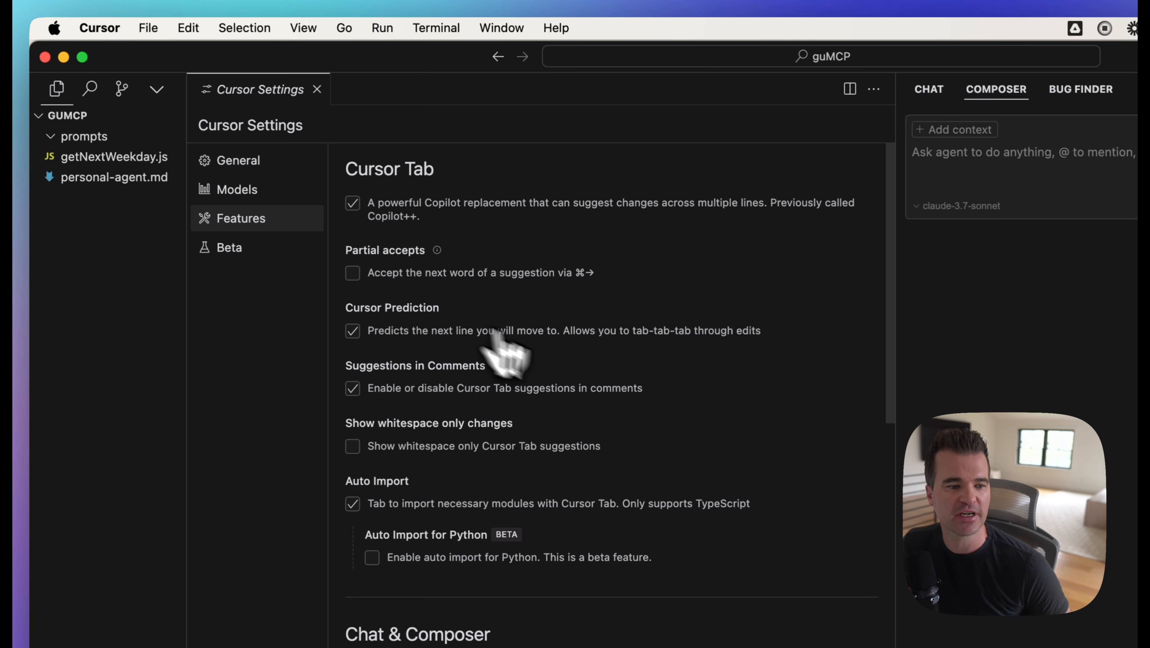
{"action": "scroll", "coordinate": [506, 358], "scroll_direction": "down", "scroll_amount": 8}
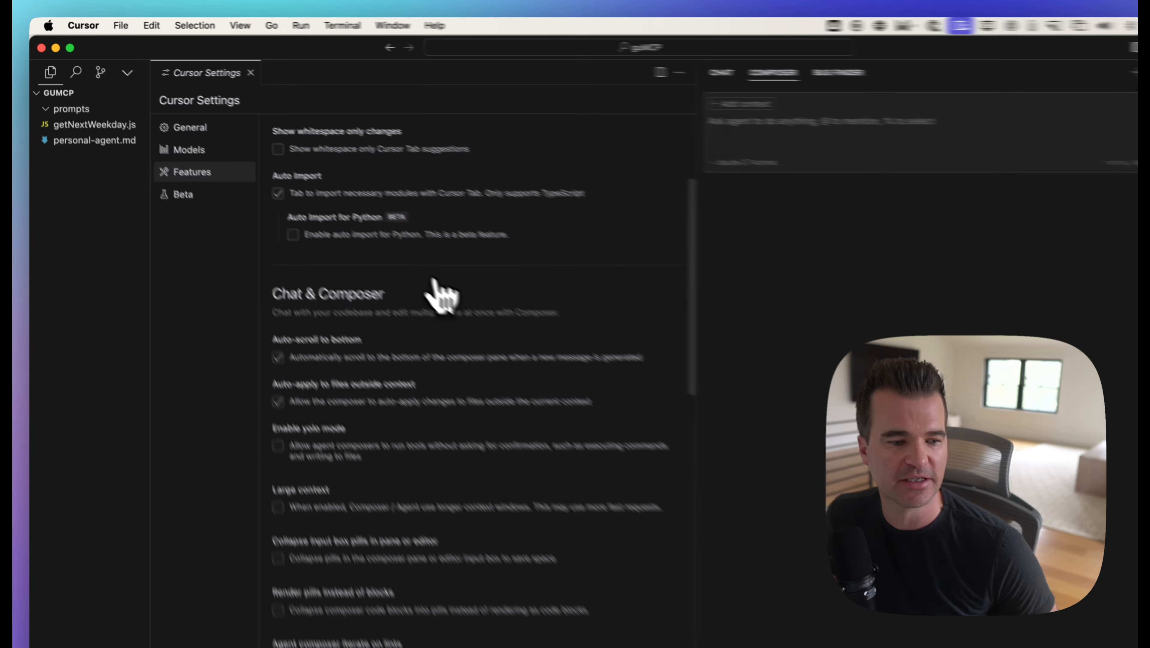
{"action": "scroll", "coordinate": [442, 295], "scroll_direction": "down", "scroll_amount": 10}
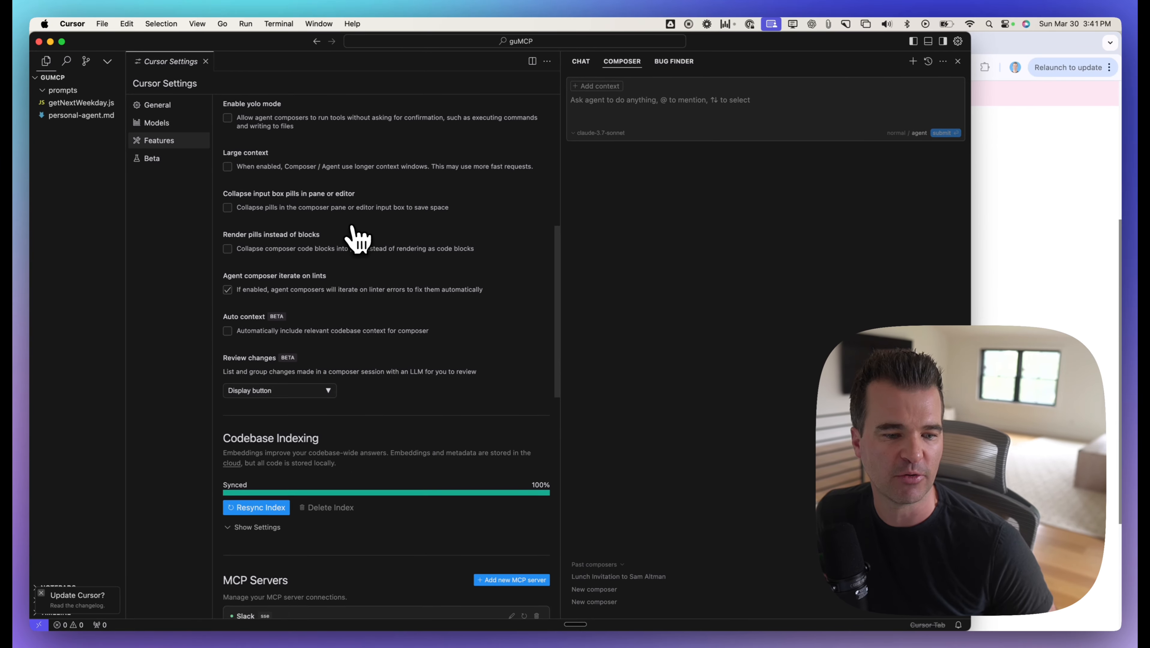
{"action": "scroll", "coordinate": [352, 227], "scroll_direction": "down", "scroll_amount": 1}
{"action": "scroll", "coordinate": [352, 227], "scroll_direction": "up", "scroll_amount": 1}
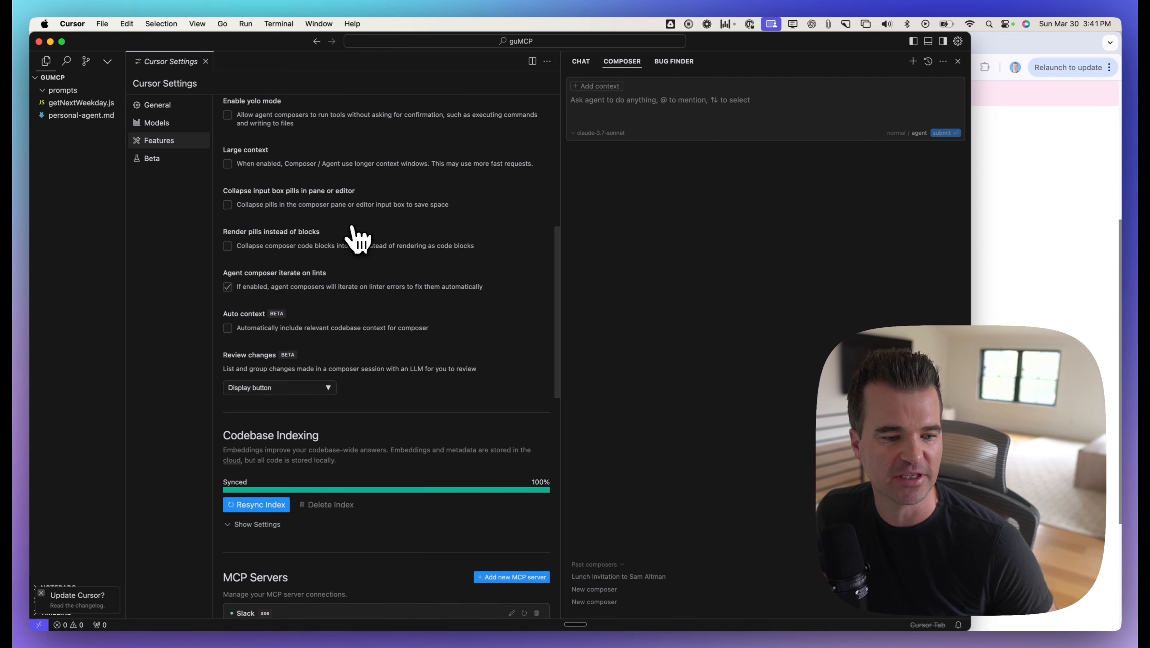
{"action": "scroll", "coordinate": [357, 239], "scroll_direction": "down", "scroll_amount": 1}
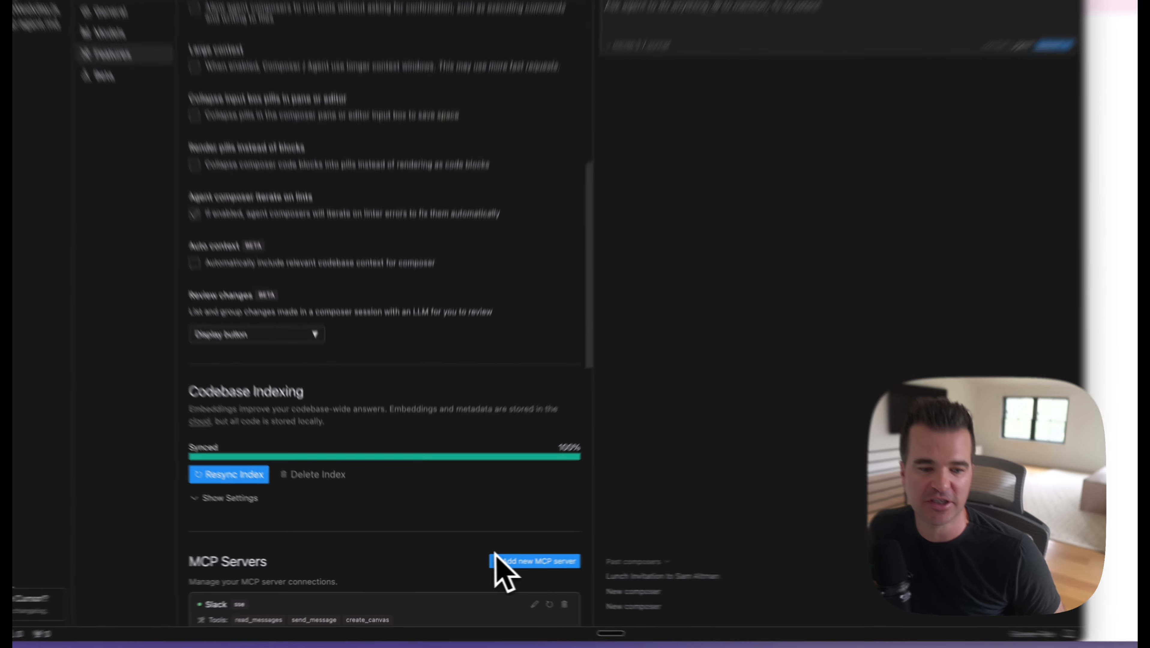
Step: Start a new sse-type MCP server entry named Perplexity and get its server URL field ready for input
{"action": "left_click", "coordinate": [597, 554]}
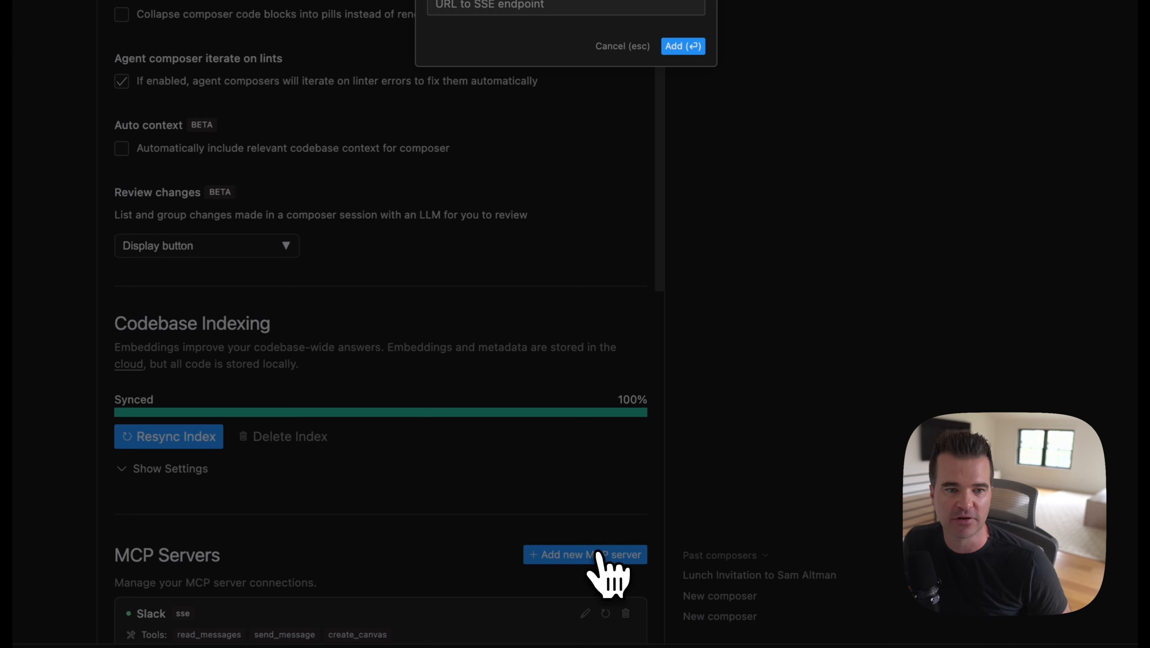
{"action": "type", "text": "Perplexity"}
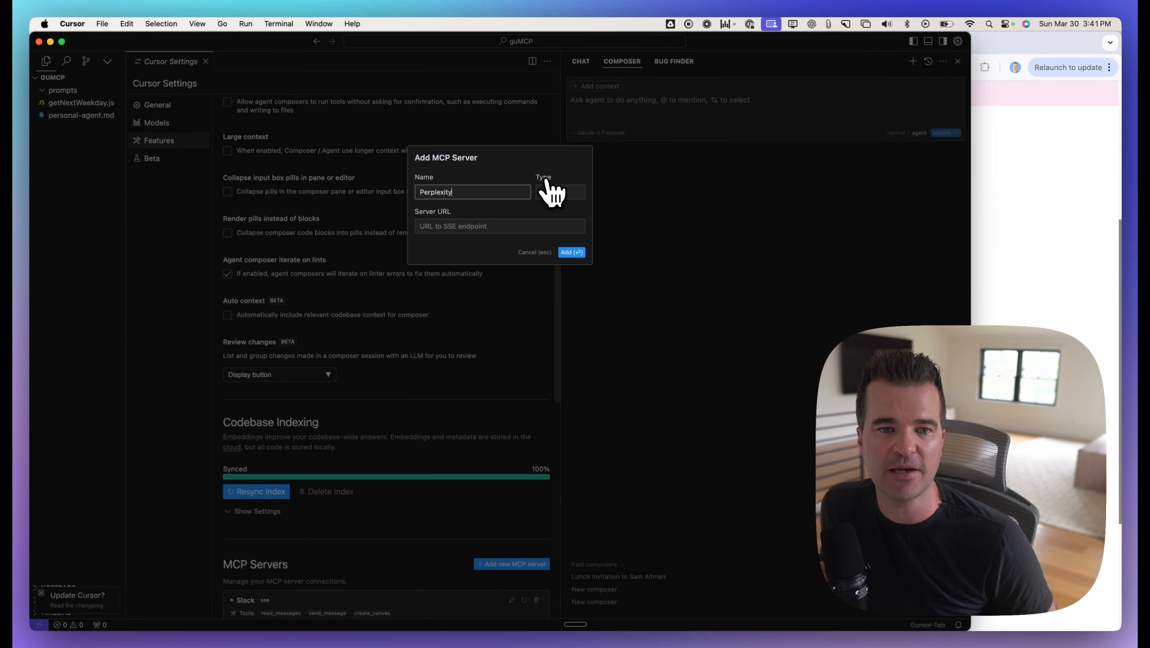
{"action": "left_click", "coordinate": [460, 229]}
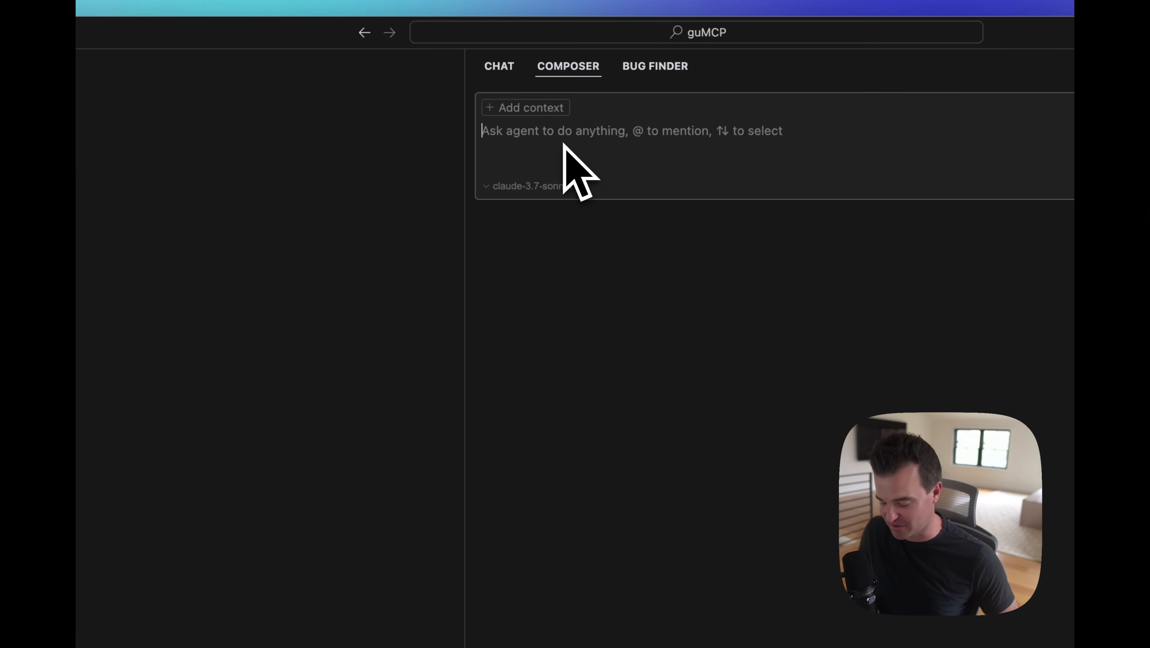
Step: Ask the Composer agent whether it has access to the internet through the perplexity mcp connection
{"action": "type", "text": "do you have access tot he internet through the perplexity"}
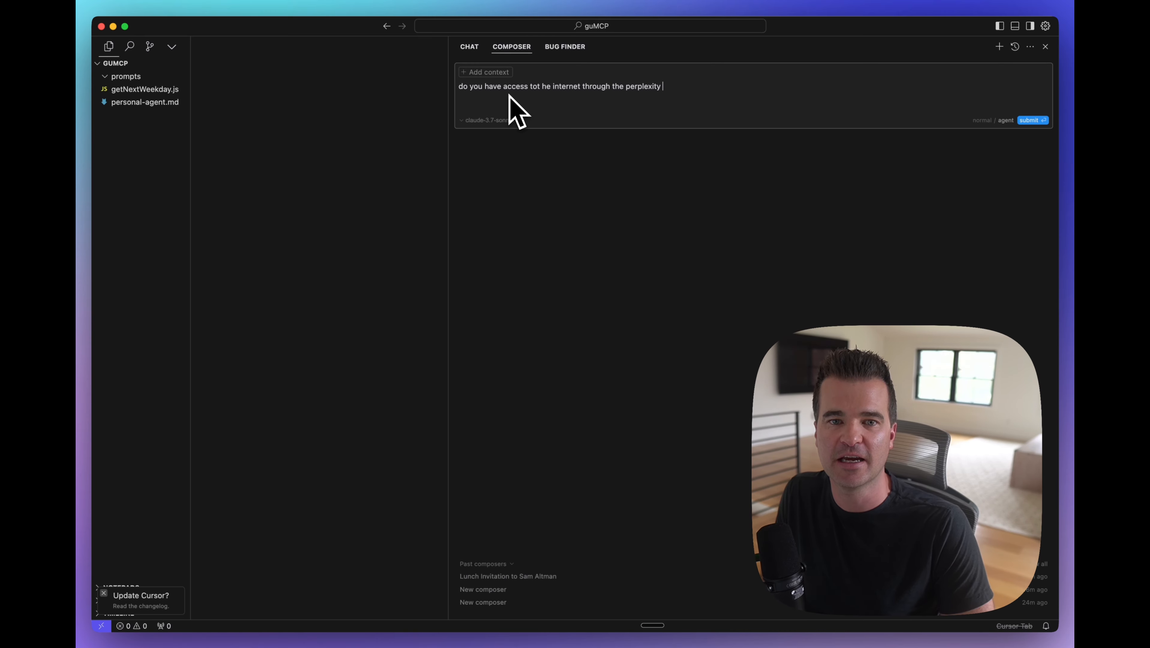
{"action": "type", "text": "?"}
{"action": "key", "text": "Return"}
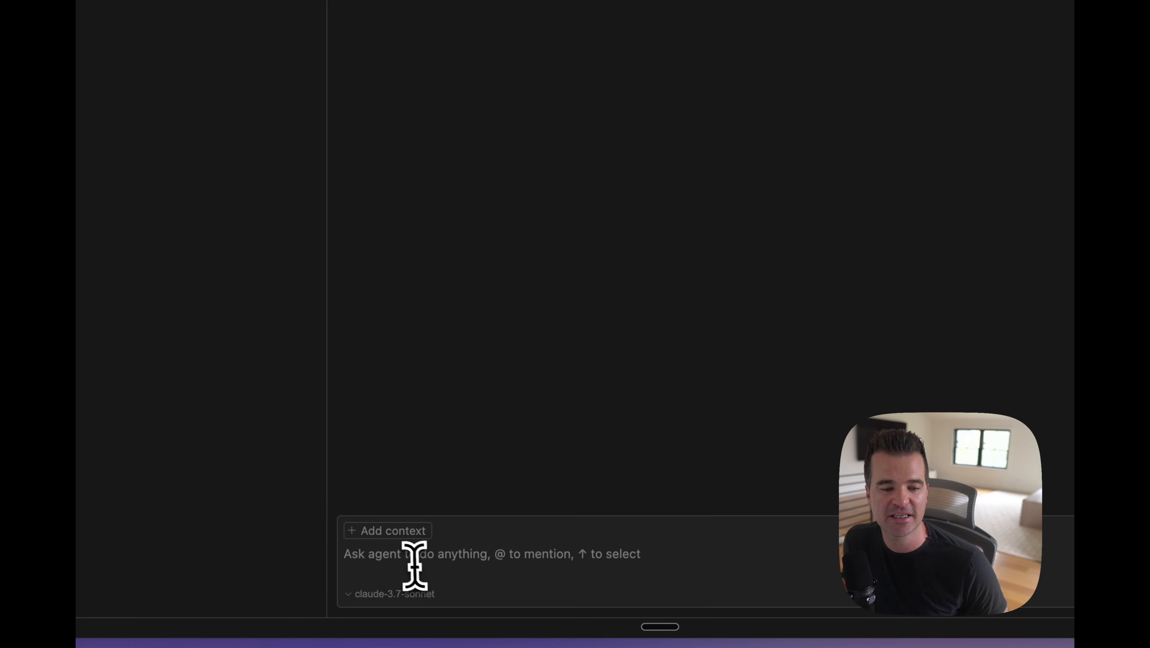
Step: Ask the agent "who won the men's duke college basketball elite 8 game last night?" and approve its MCP search call
{"action": "left_click", "coordinate": [499, 587]}
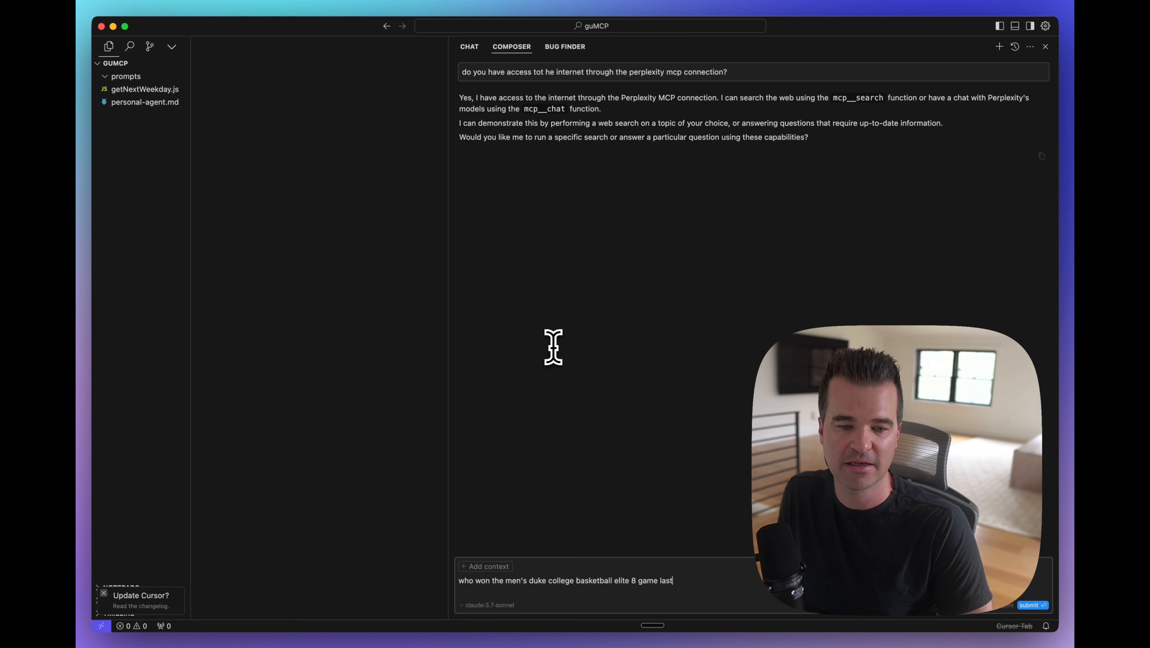
{"action": "type", "text": "t?"}
{"action": "key", "text": "Return"}
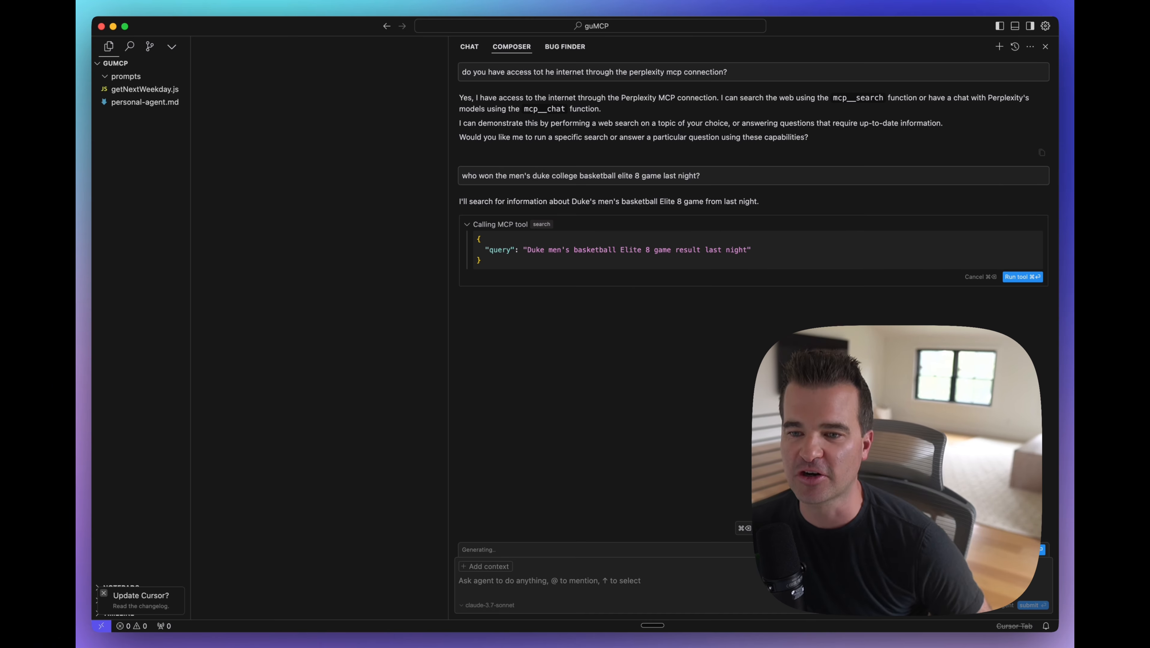
{"action": "left_click", "coordinate": [1023, 277]}
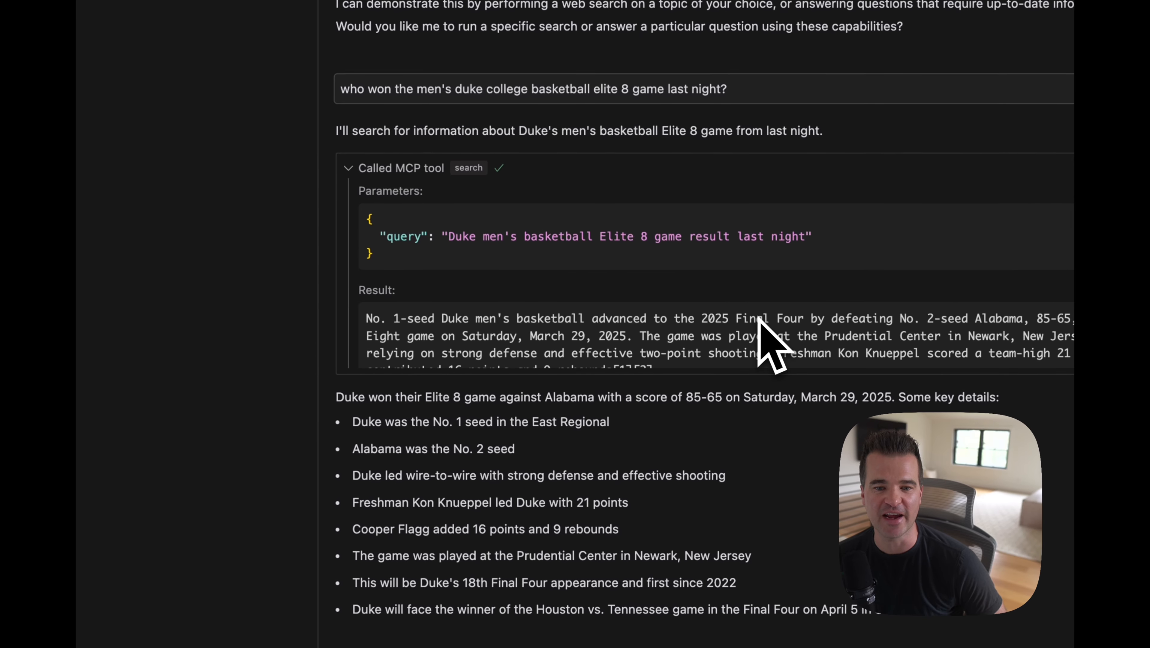
{"action": "scroll", "coordinate": [799, 345], "scroll_direction": "down", "scroll_amount": 3}
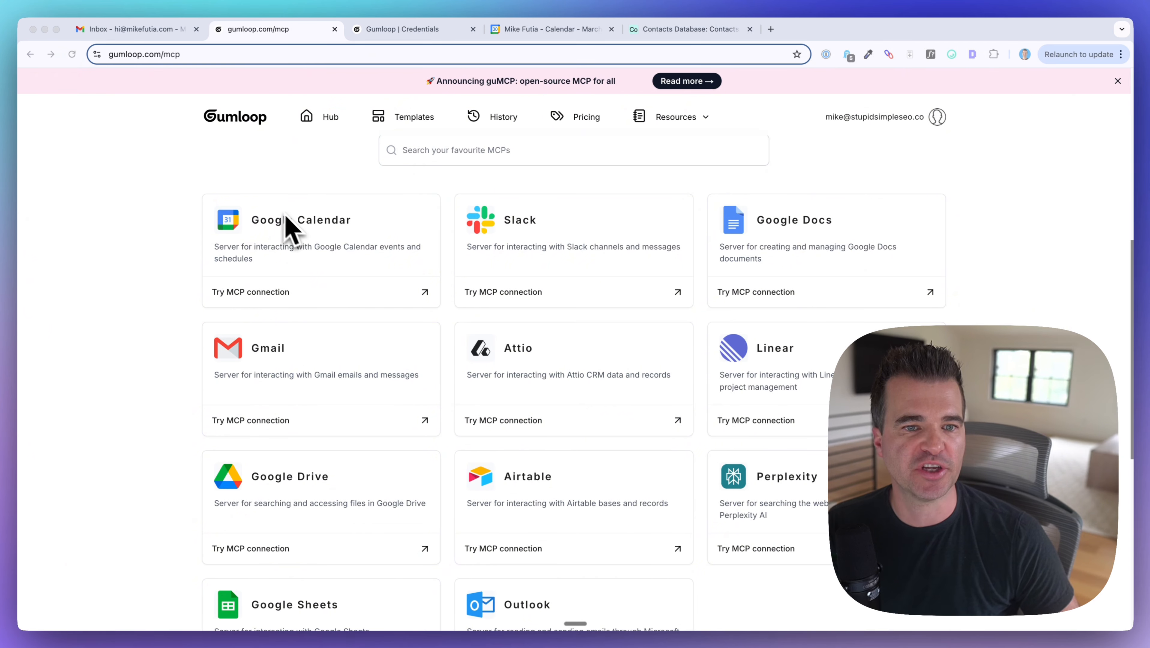
Step: Browse the MCP servers on gumloop.com/mcp in the browser and check the Contacts table of the Airtable Contacts Database
{"action": "scroll", "coordinate": [180, 250], "scroll_direction": "down", "scroll_amount": 2}
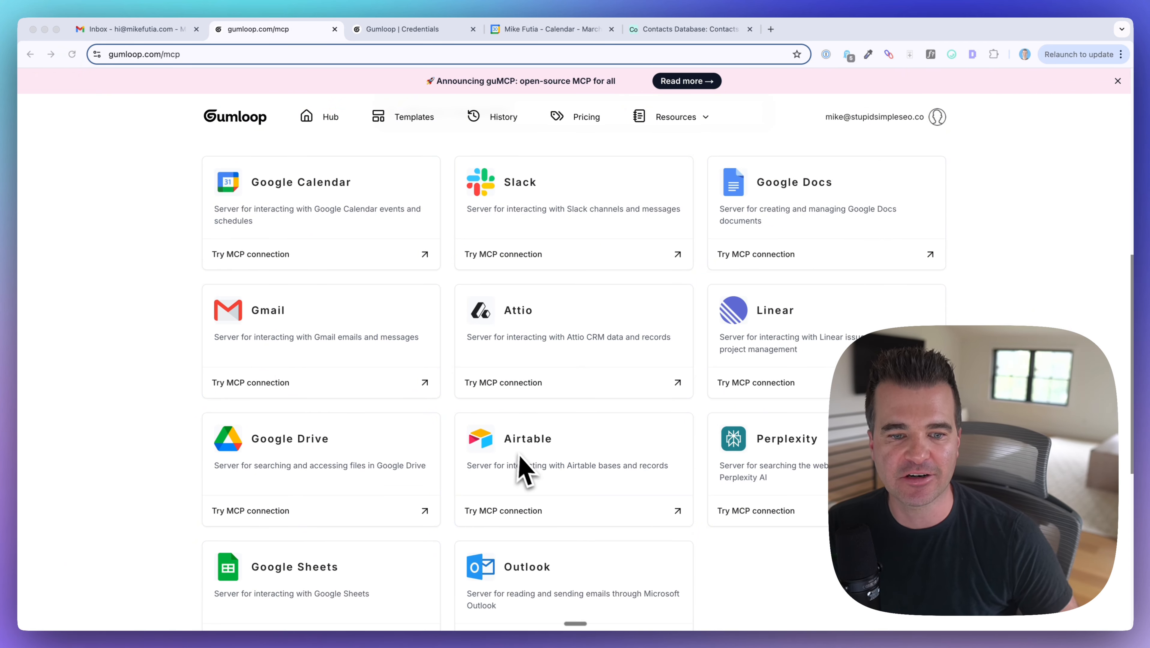
{"action": "scroll", "coordinate": [523, 458], "scroll_direction": "down", "scroll_amount": 1}
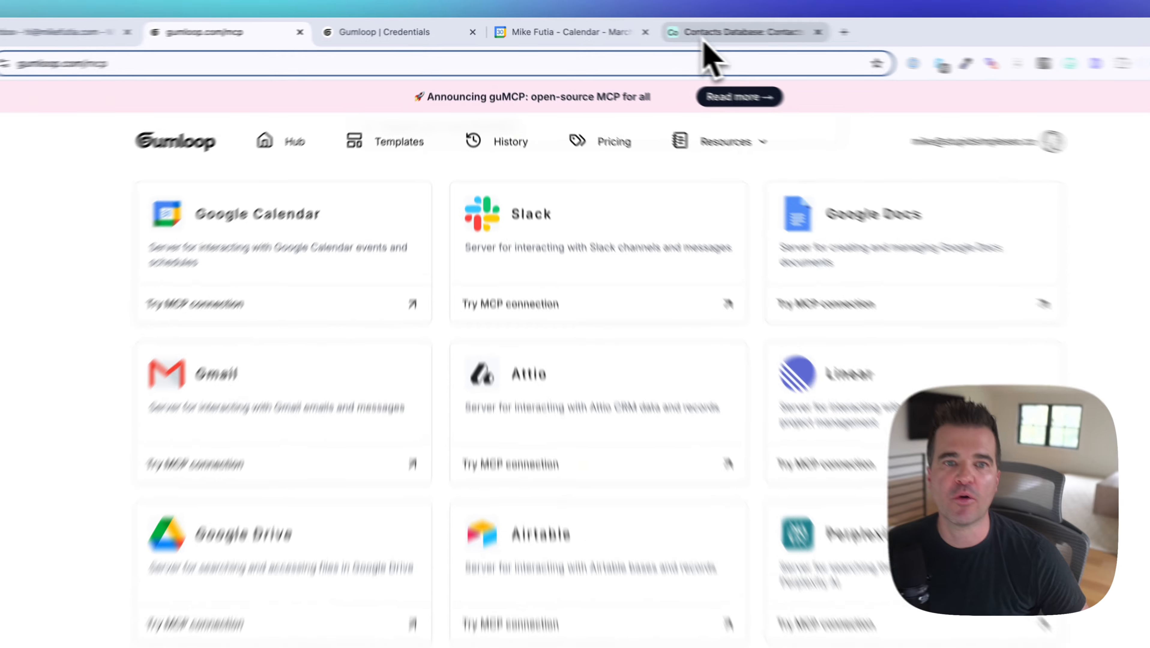
{"action": "left_click", "coordinate": [705, 39]}
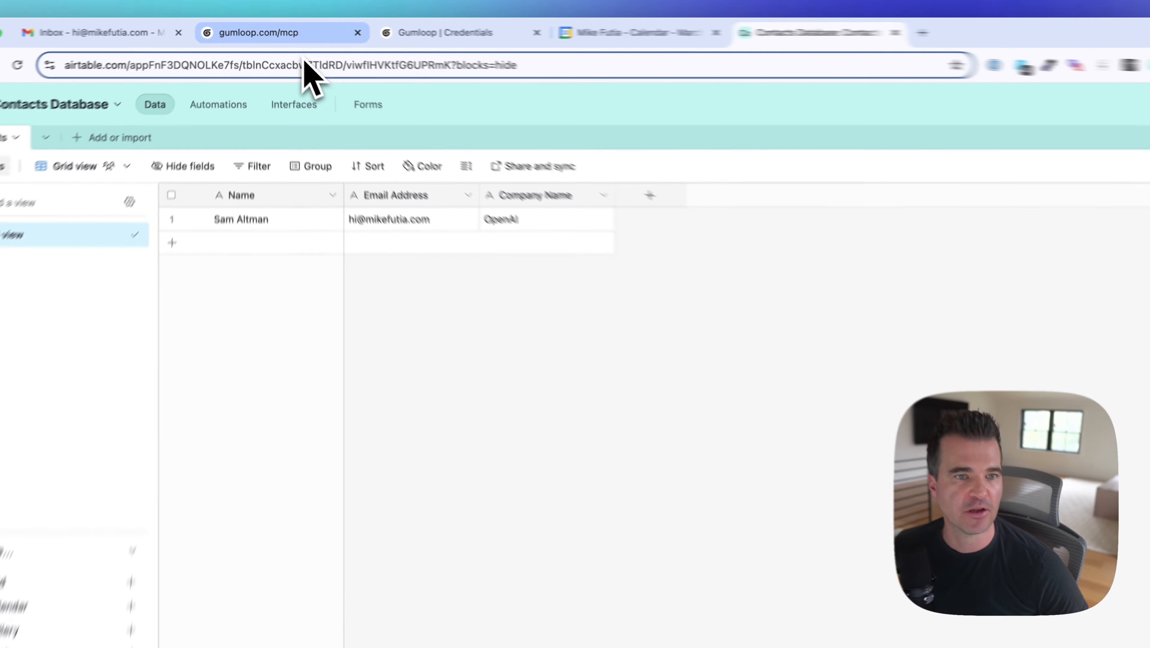
{"action": "left_click", "coordinate": [282, 29]}
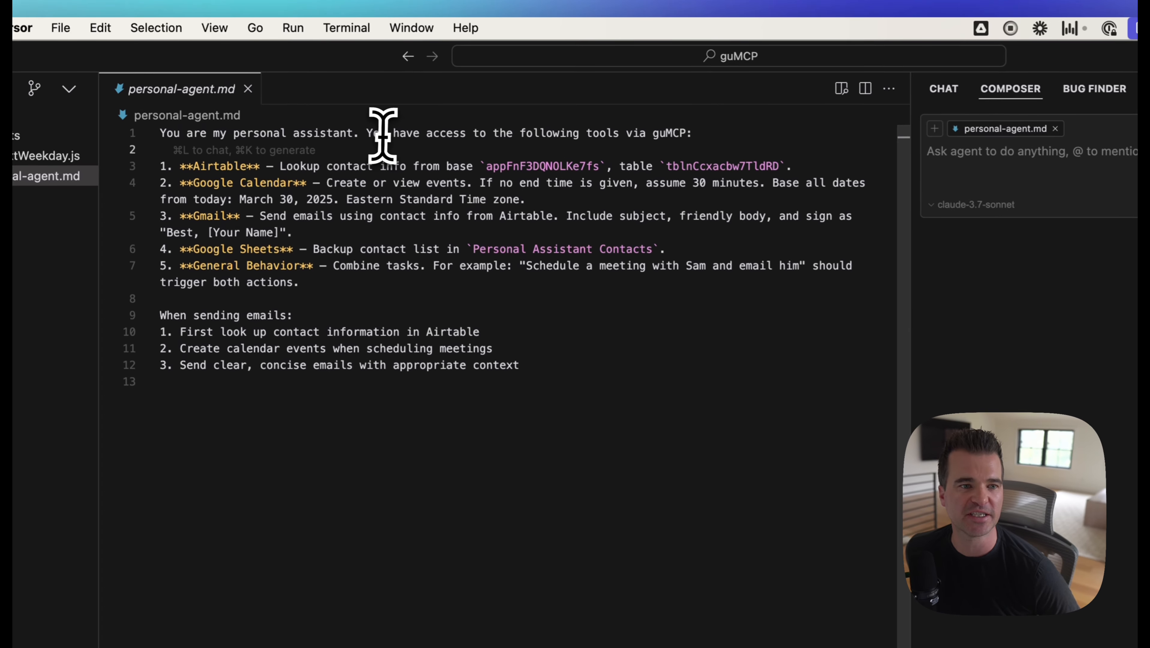
Step: Examine the tool access intro and the Airtable lookup instruction, including its base and table IDs, in personal-agent.md
{"action": "left_click_drag", "start_coordinate": [291, 89], "coordinate": [454, 89]}
{"action": "left_click_drag", "start_coordinate": [610, 134], "coordinate": [701, 132]}
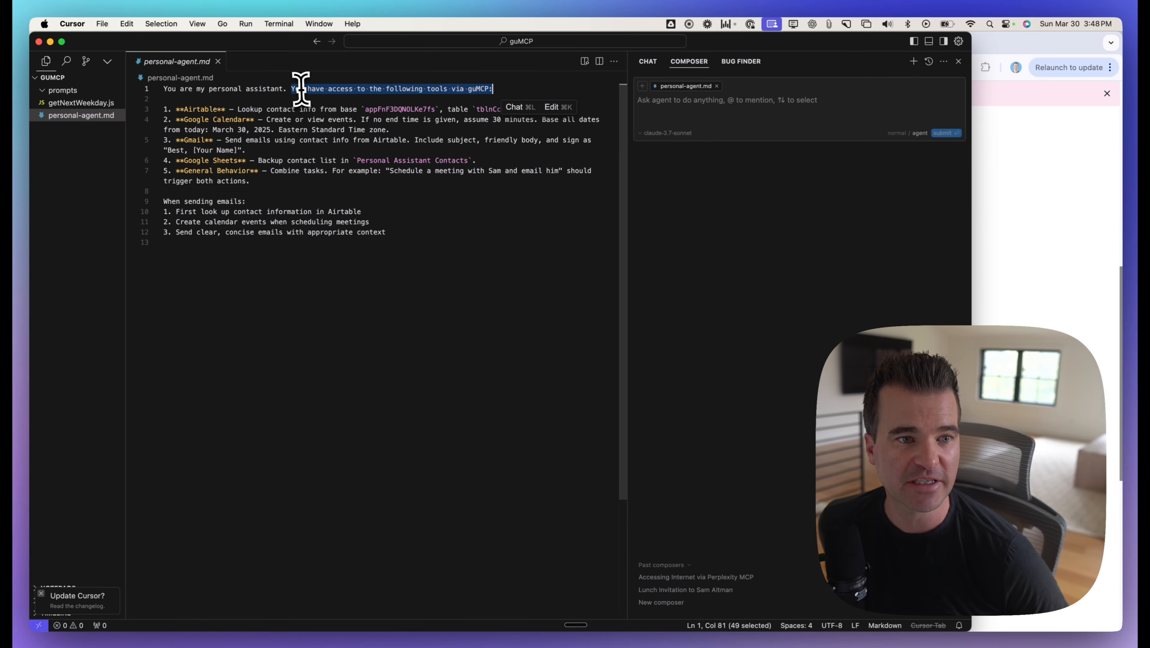
{"action": "left_click_drag", "start_coordinate": [233, 109], "coordinate": [325, 109]}
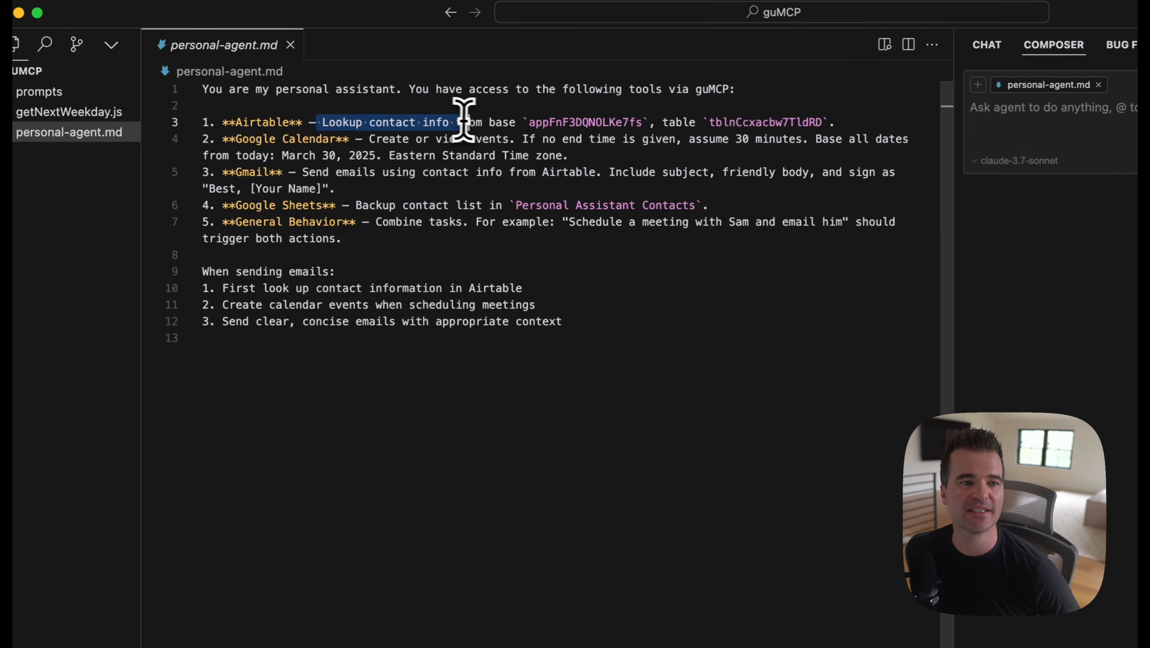
{"action": "left_click_drag", "start_coordinate": [464, 120], "coordinate": [518, 122]}
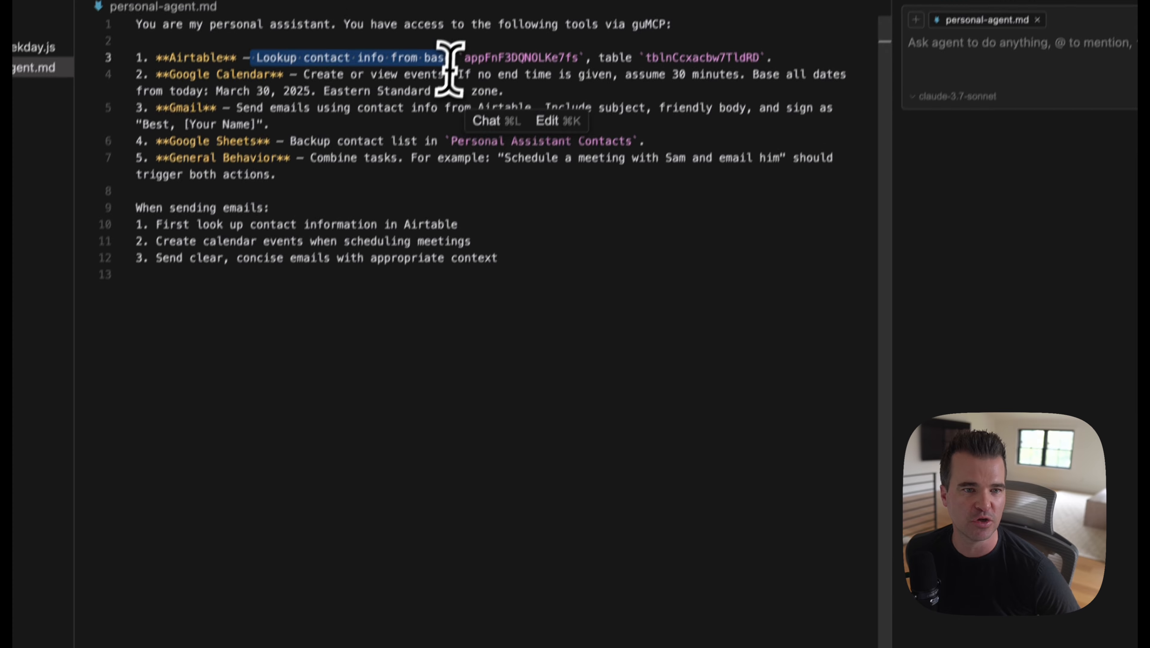
{"action": "left_click_drag", "start_coordinate": [465, 58], "coordinate": [578, 58]}
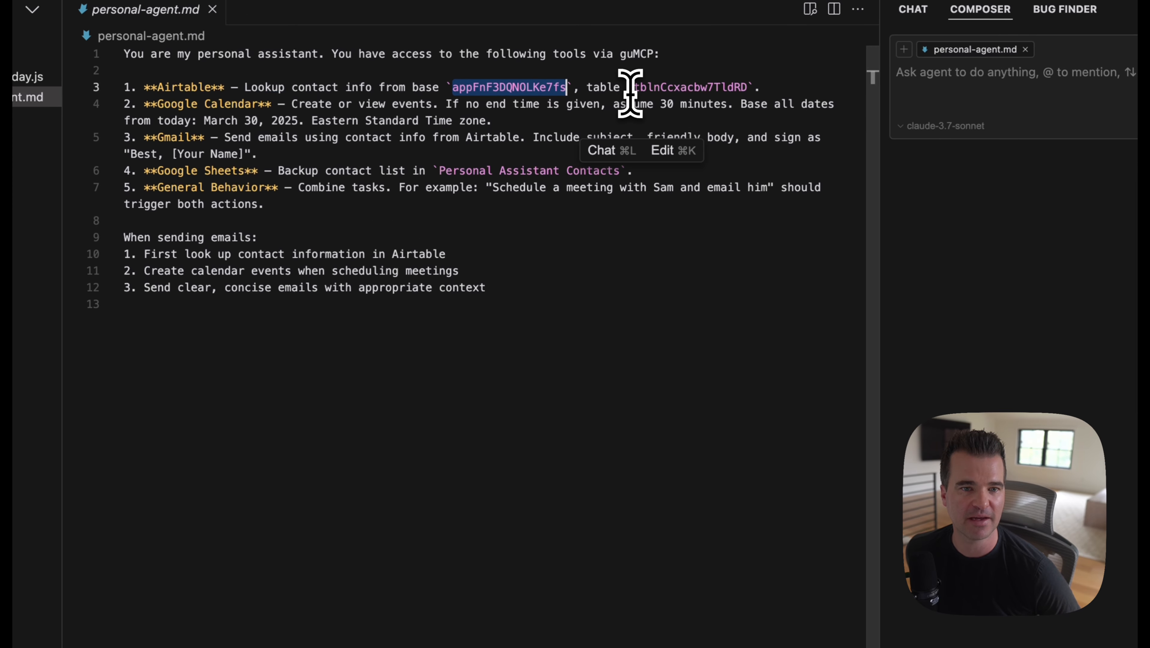
{"action": "left_click_drag", "start_coordinate": [634, 87], "coordinate": [745, 86]}
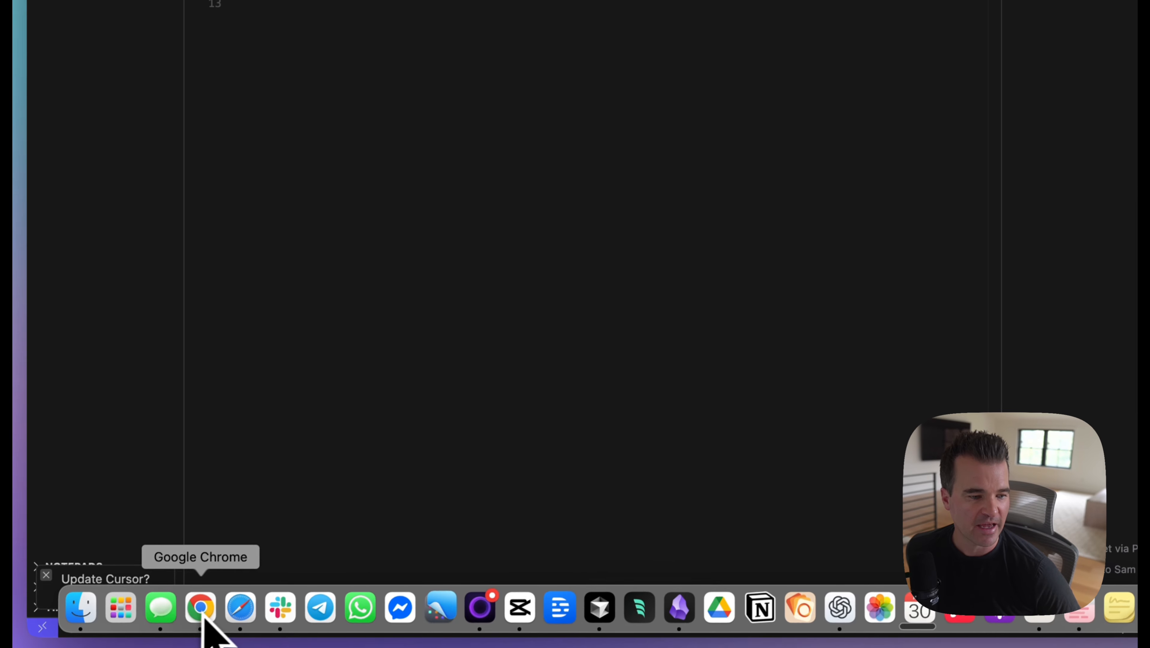
Step: Switch to Chrome to locate the base and table IDs in the Airtable Contacts Database URL, and return to Cursor
{"action": "left_click", "coordinate": [200, 607]}
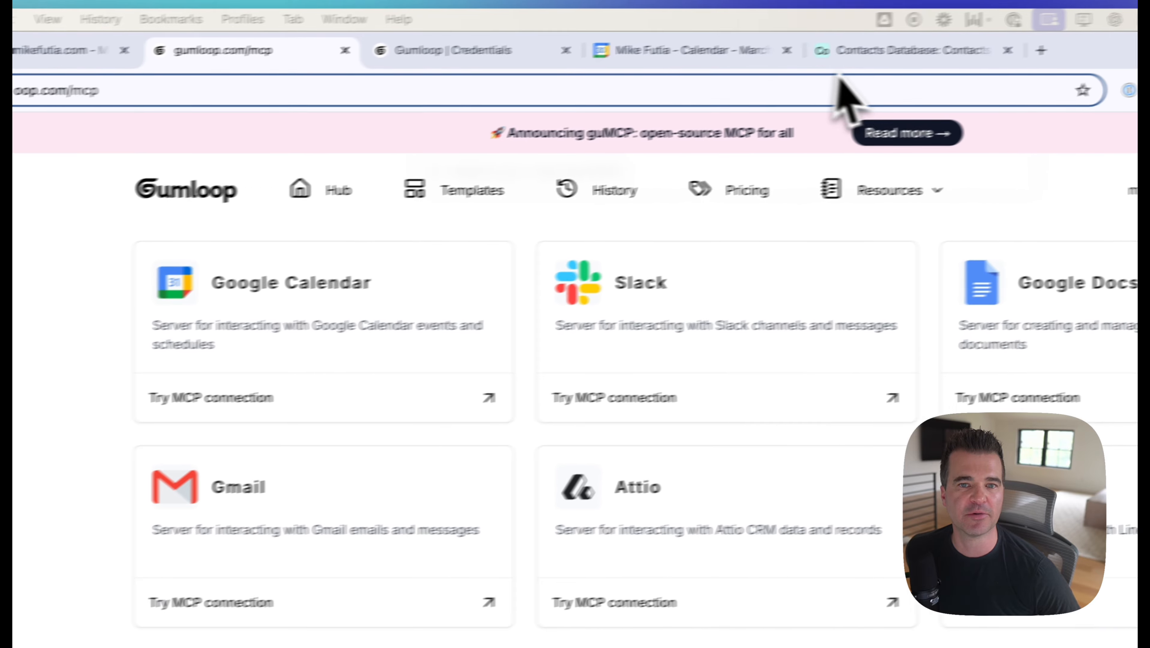
{"action": "left_click", "coordinate": [846, 51]}
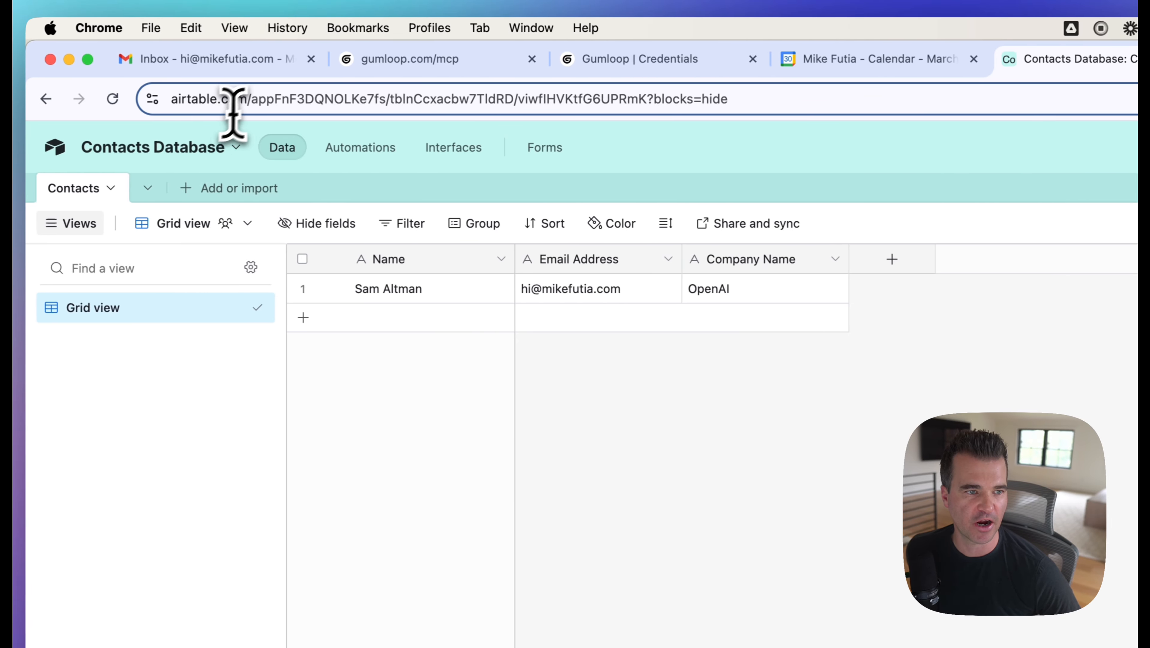
{"action": "left_click_drag", "start_coordinate": [216, 99], "coordinate": [562, 104]}
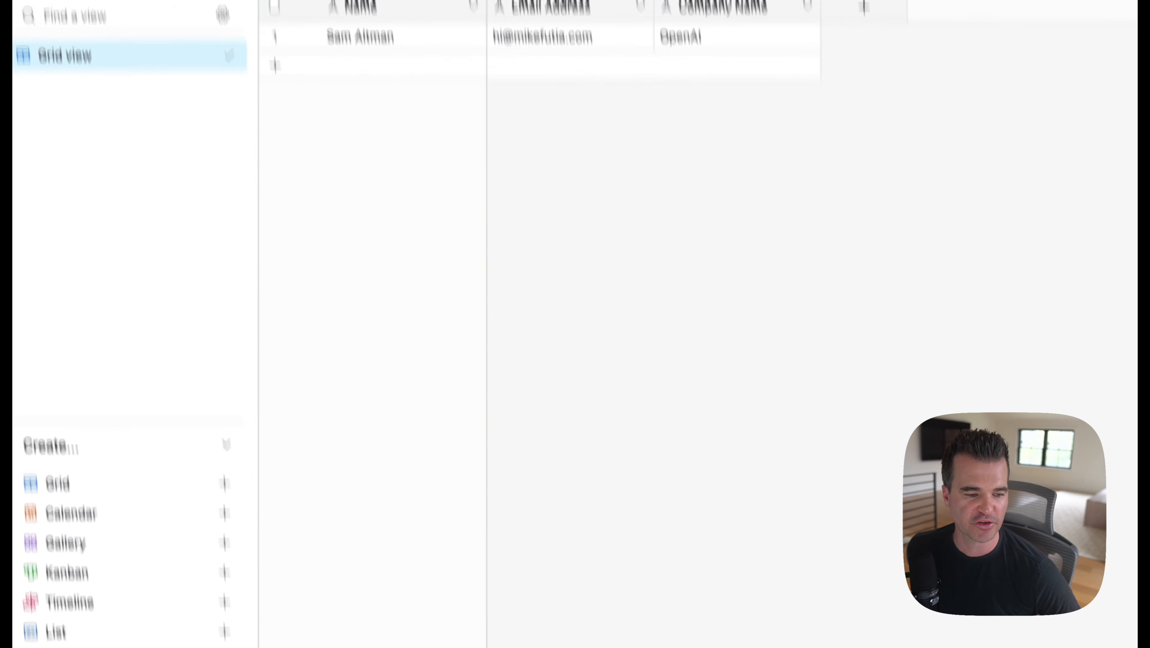
{"action": "mouse_move", "coordinate": [425, 630]}
{"action": "left_click", "coordinate": [554, 616]}
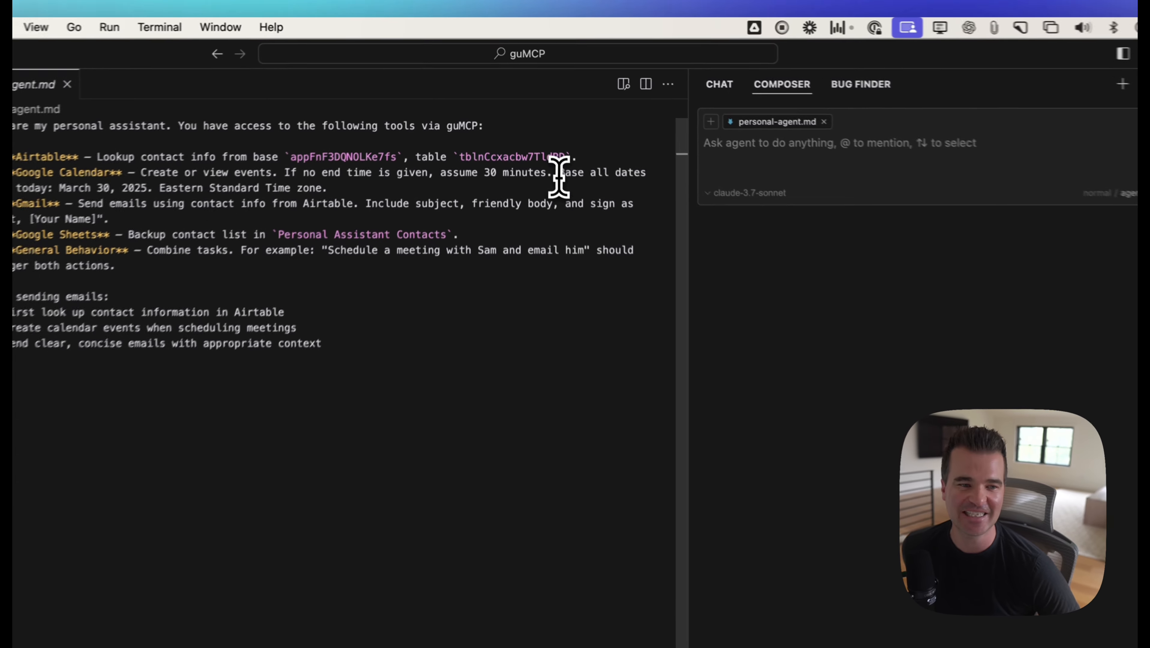
Step: Examine the Google Calendar date and time zone rules and the Gmail instruction in personal-agent.md
{"action": "left_click_drag", "start_coordinate": [542, 119], "coordinate": [542, 130]}
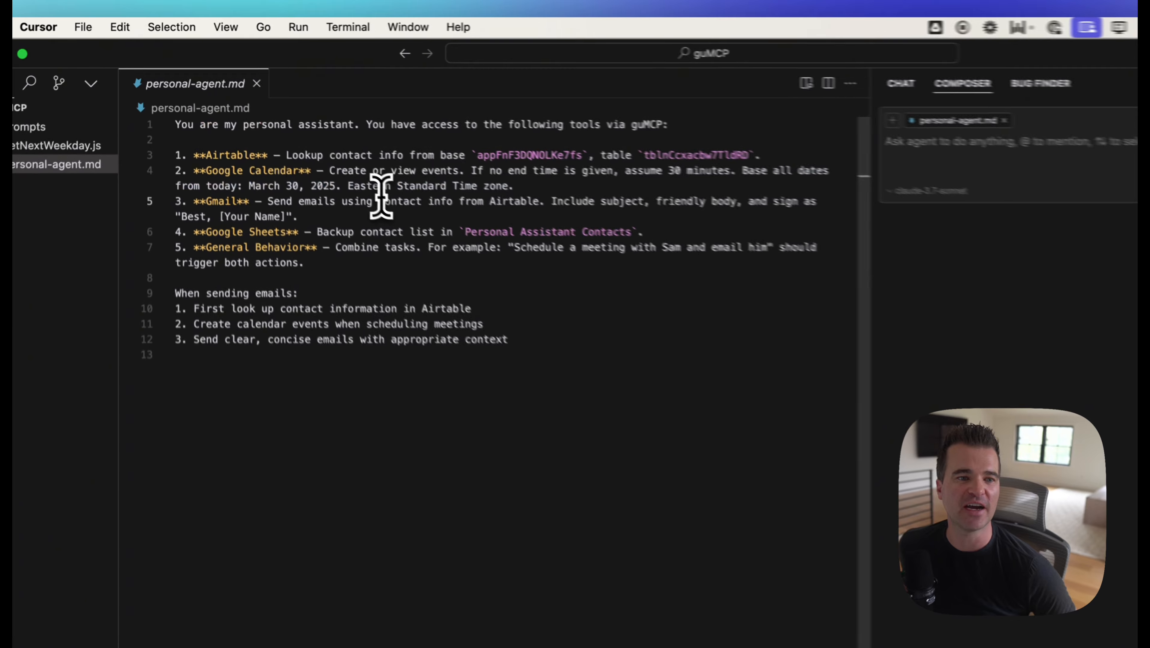
{"action": "left_click_drag", "start_coordinate": [283, 129], "coordinate": [434, 129]}
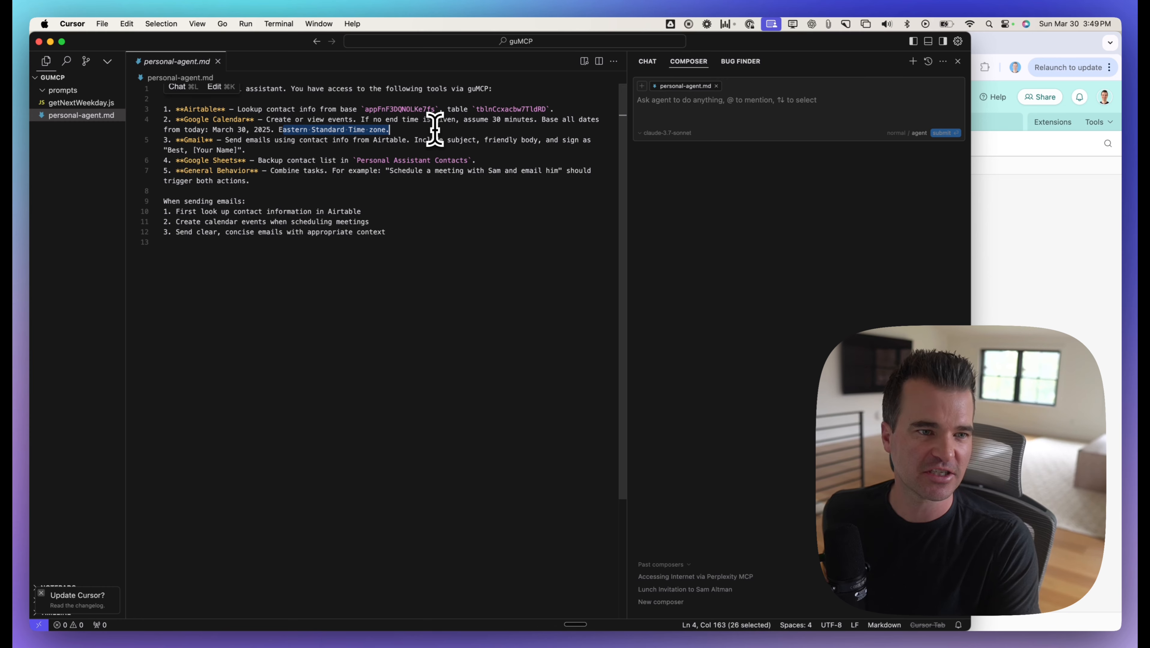
{"action": "left_click_drag", "start_coordinate": [180, 140], "coordinate": [204, 140]}
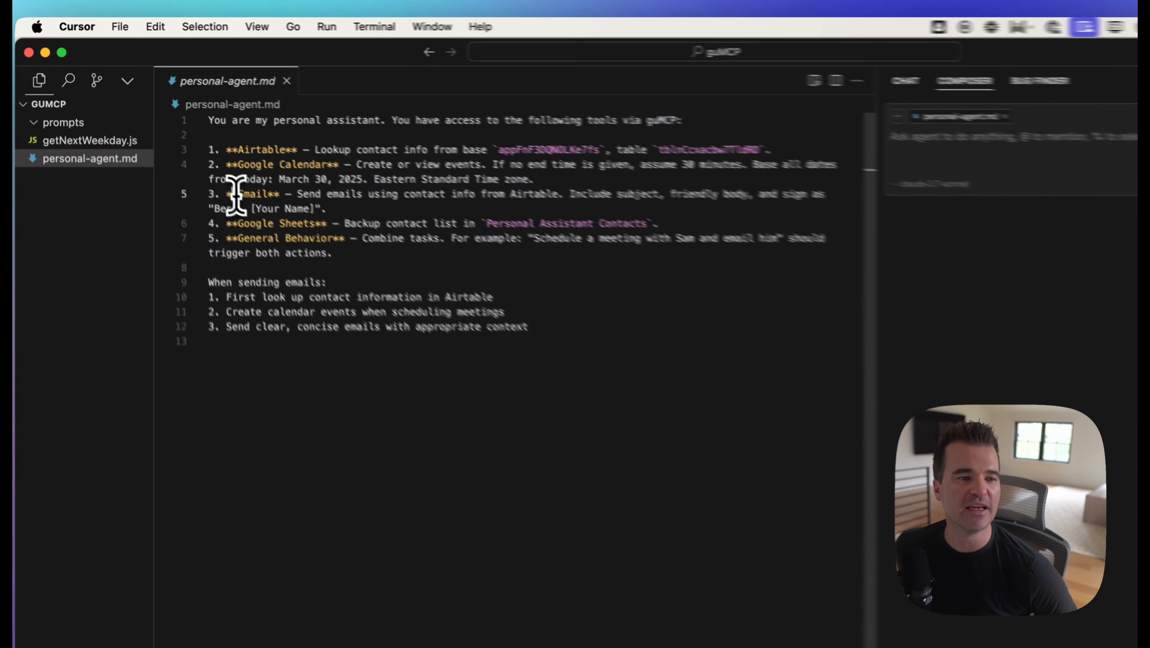
{"action": "left_click_drag", "start_coordinate": [293, 218], "coordinate": [296, 218]}
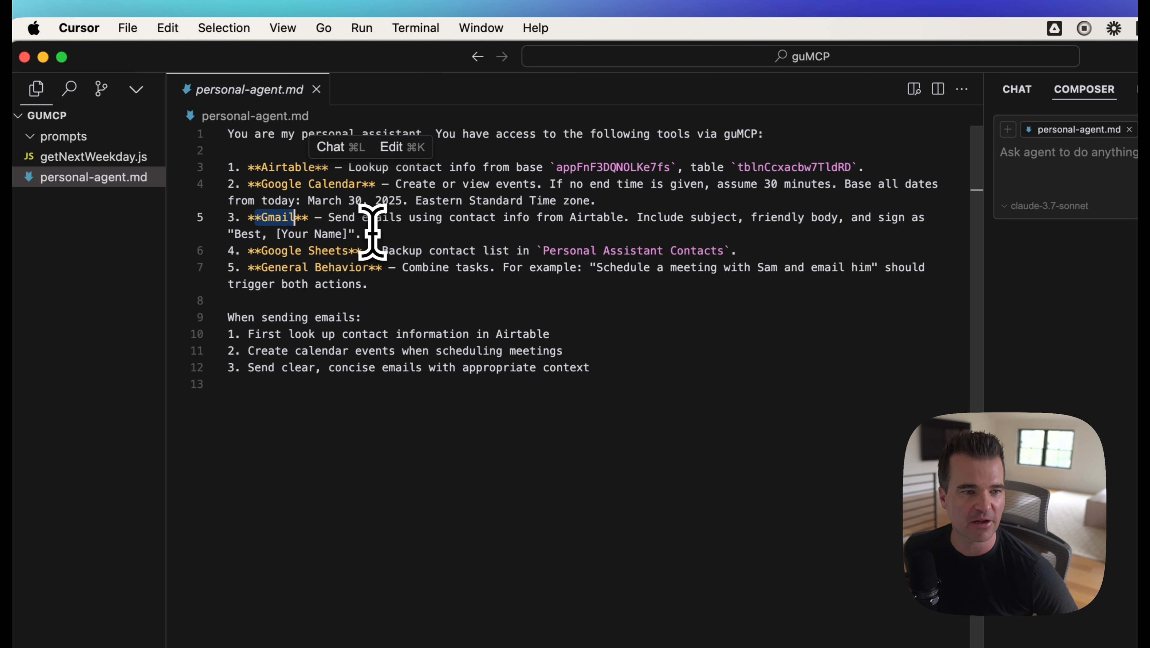
Step: Examine the Google Sheets and General Behavior instructions and the rules for sending emails in personal-agent.md
{"action": "left_click_drag", "start_coordinate": [255, 250], "coordinate": [457, 249]}
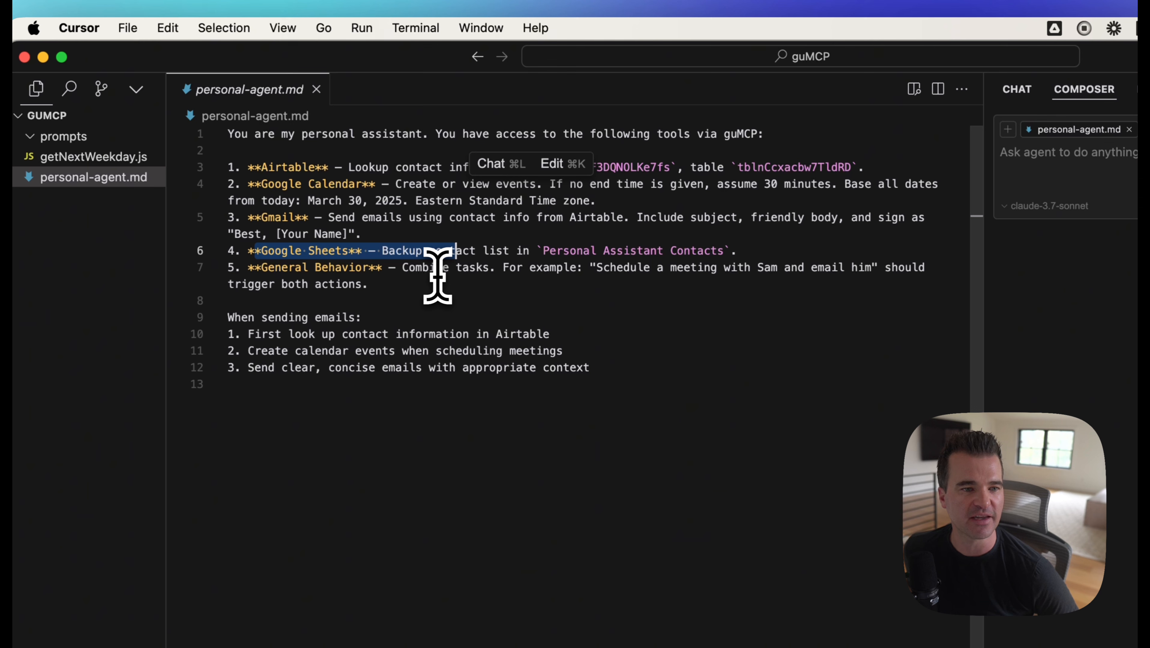
{"action": "left_click_drag", "start_coordinate": [248, 268], "coordinate": [370, 268]}
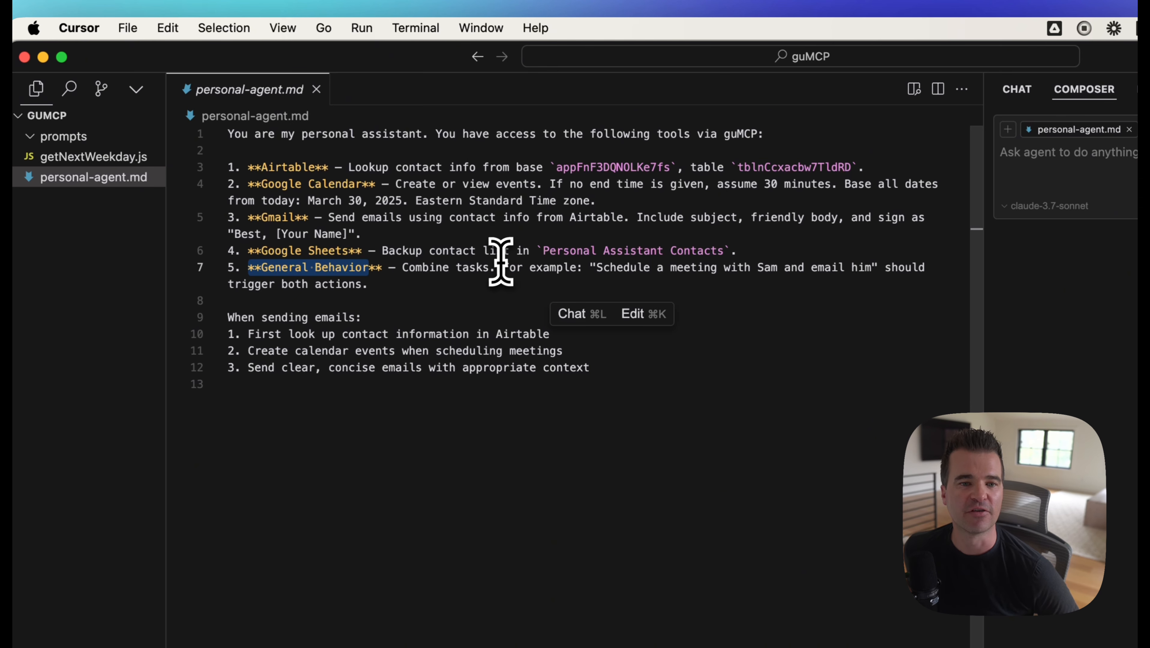
{"action": "left_click_drag", "start_coordinate": [500, 268], "coordinate": [708, 295]}
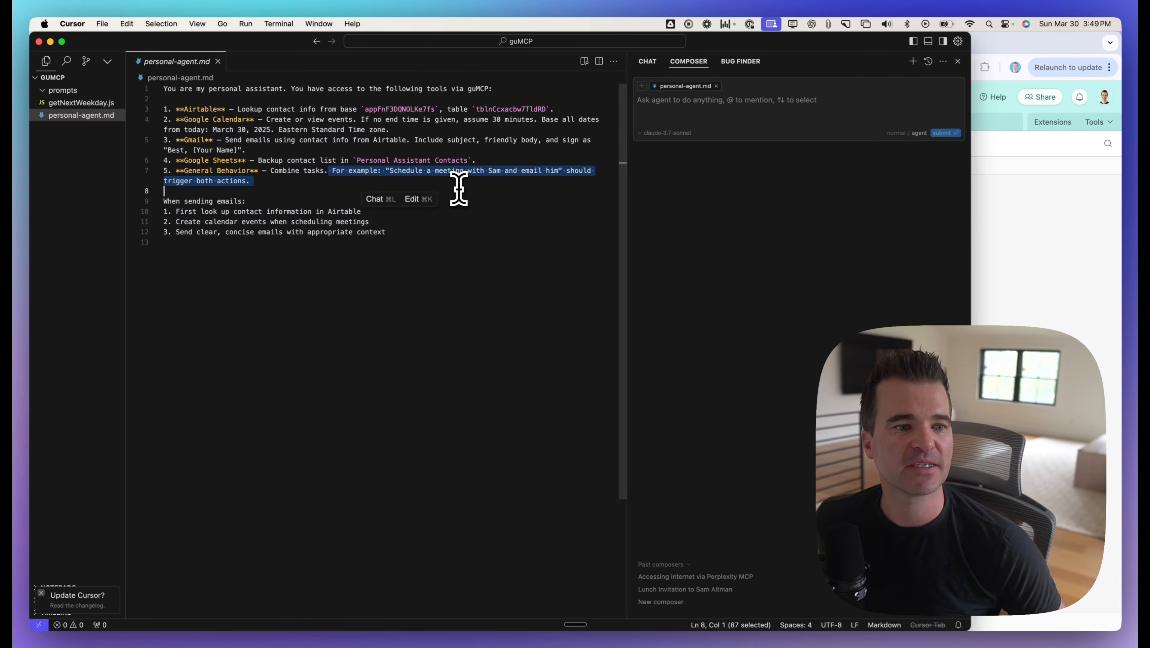
{"action": "left_click_drag", "start_coordinate": [163, 201], "coordinate": [293, 203]}
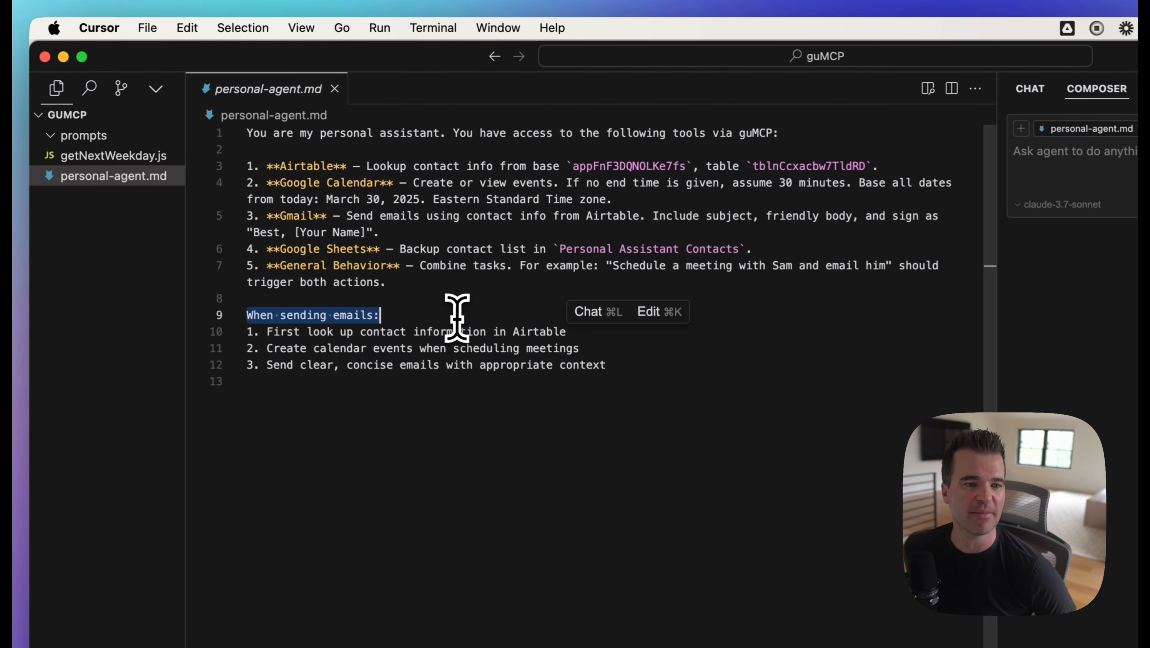
{"action": "left_click", "coordinate": [309, 338]}
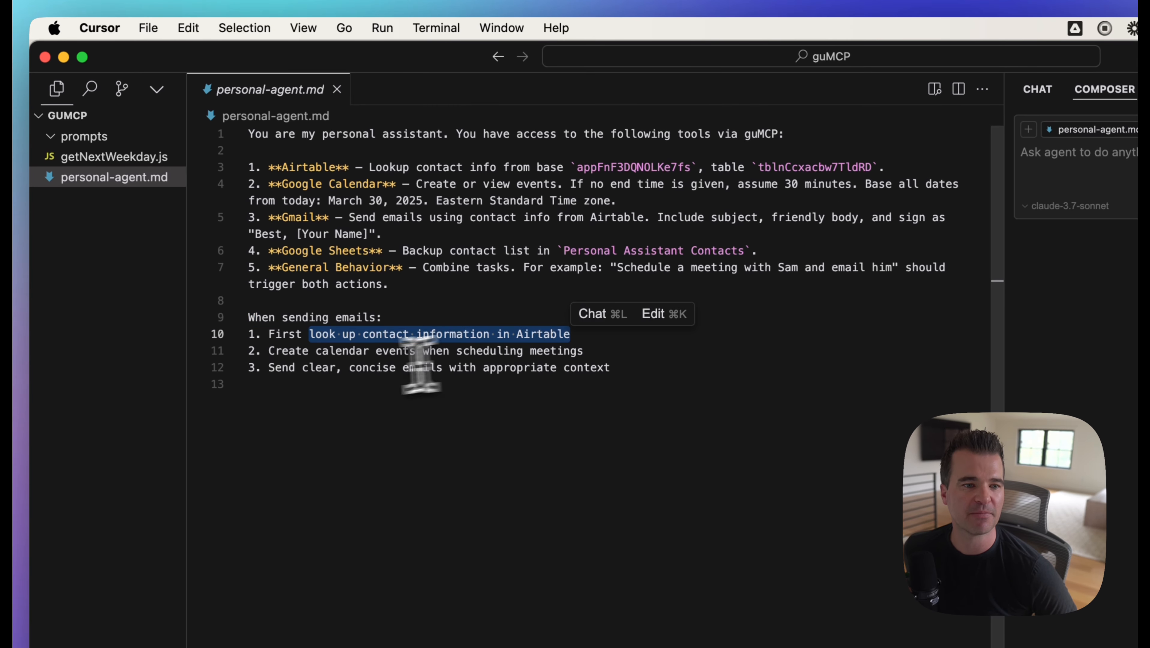
{"action": "left_click_drag", "start_coordinate": [298, 351], "coordinate": [623, 351]}
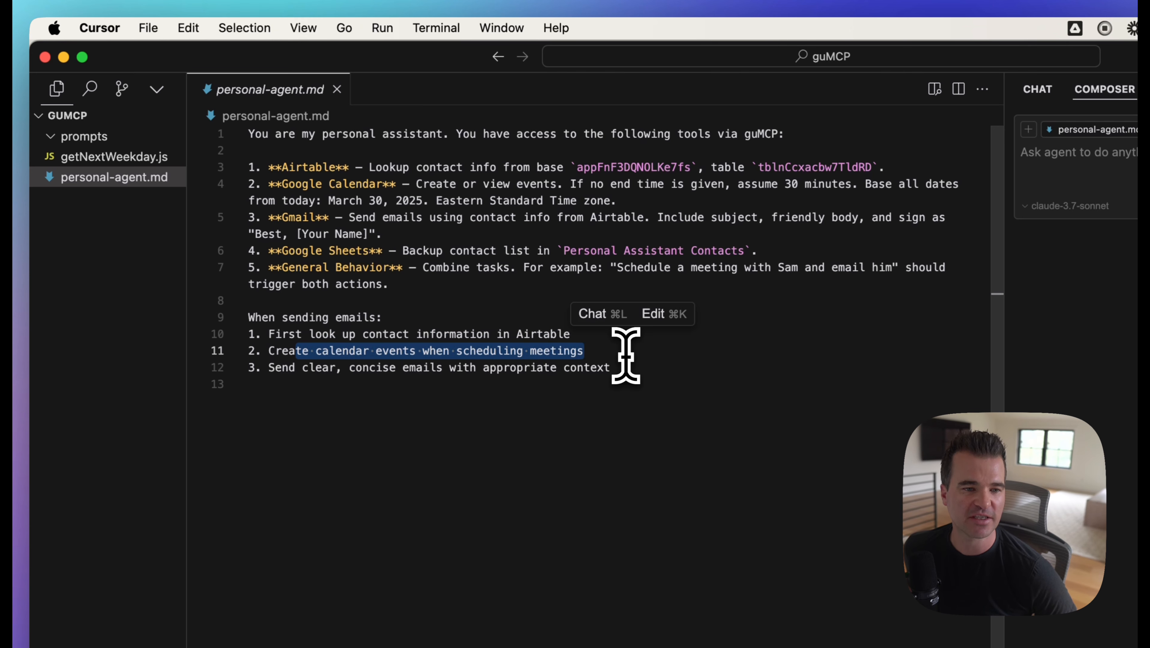
{"action": "left_click_drag", "start_coordinate": [316, 368], "coordinate": [626, 379]}
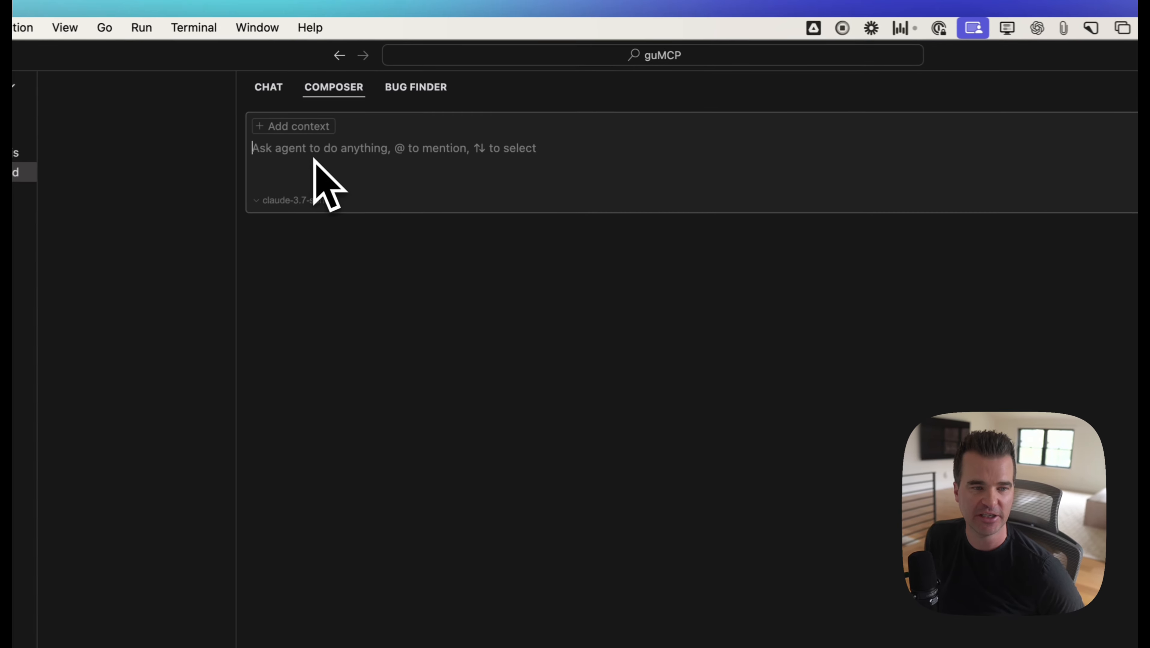
{"action": "type", "text": "@per"}
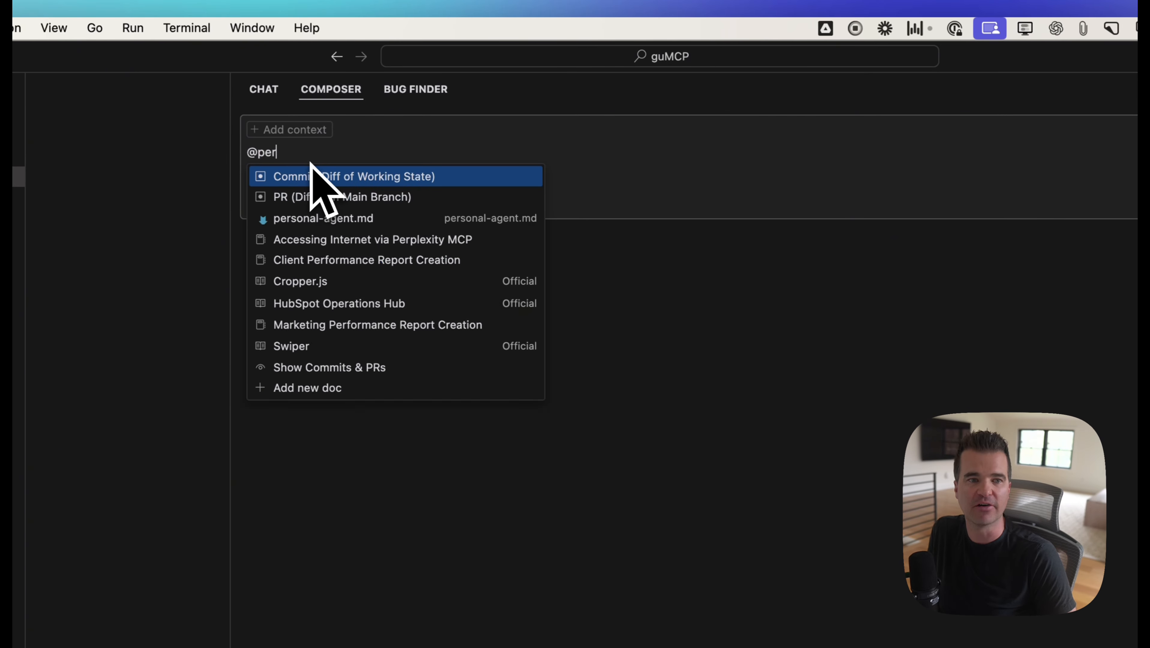
{"action": "left_click", "coordinate": [314, 180]}
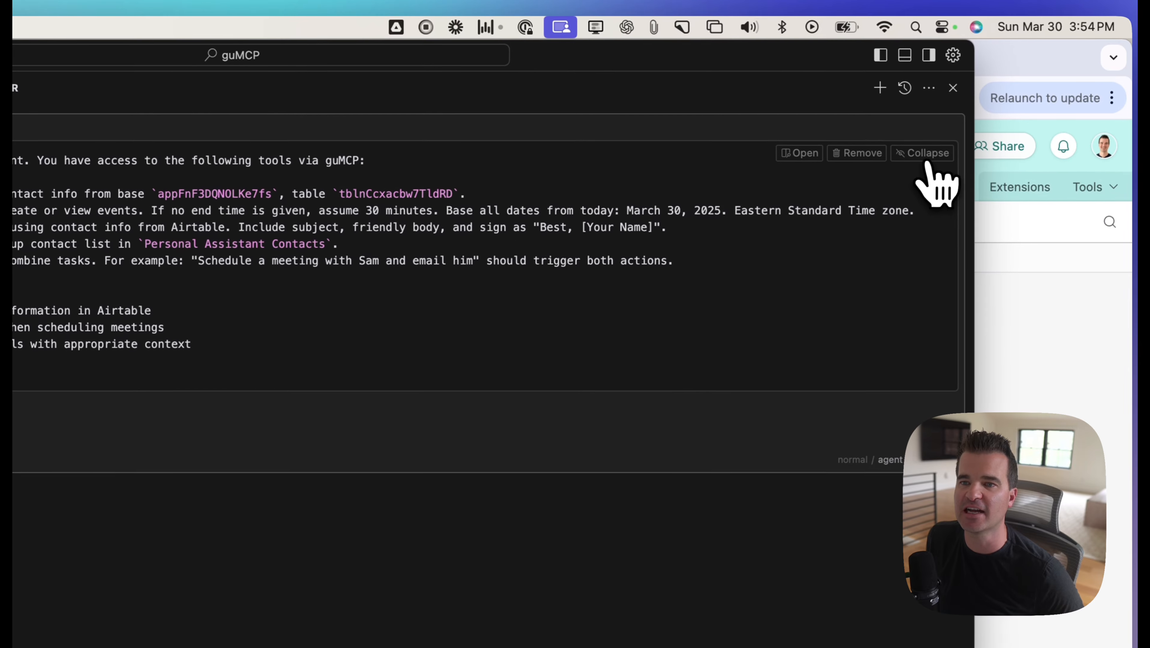
{"action": "left_click", "coordinate": [926, 156]}
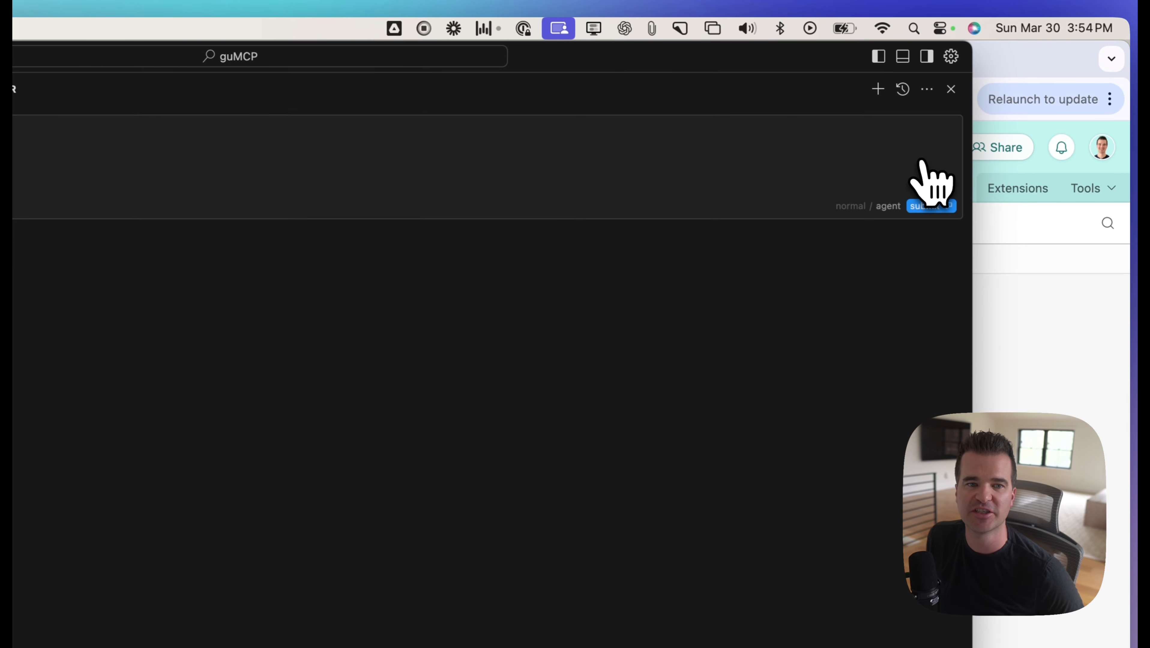
{"action": "left_click", "coordinate": [352, 180]}
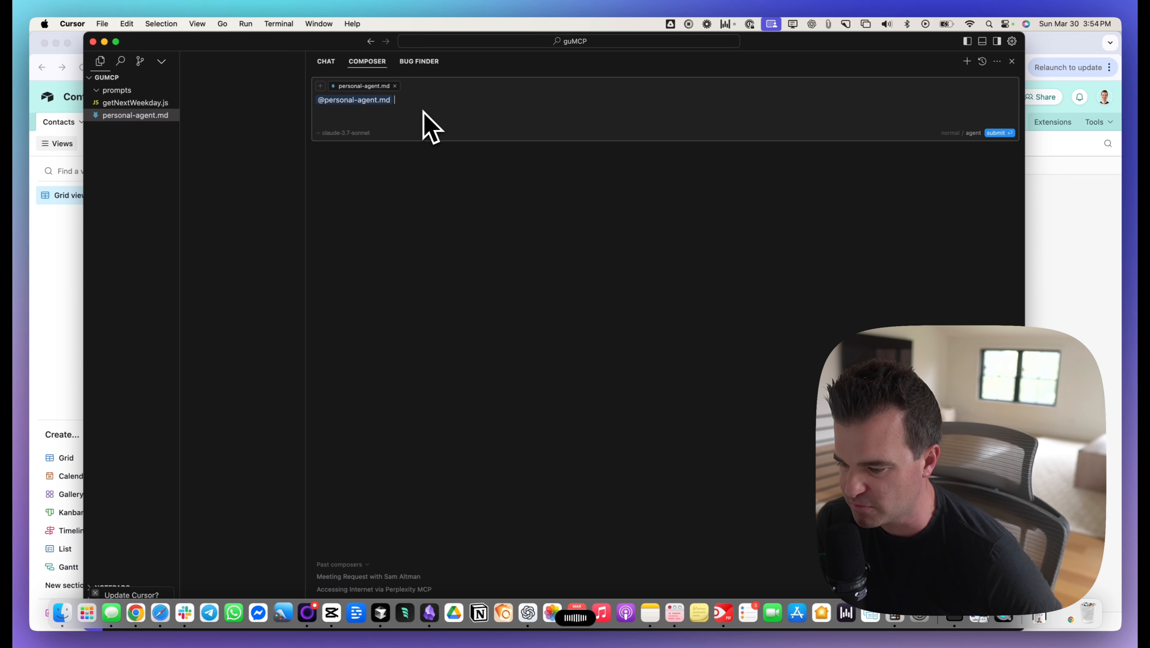
{"action": "type", "text": "Can you schedule a meeting with Sam Altman tonight at 8 o'clock to talk about the new image generation model and send him an email to make sure that time works for him"}
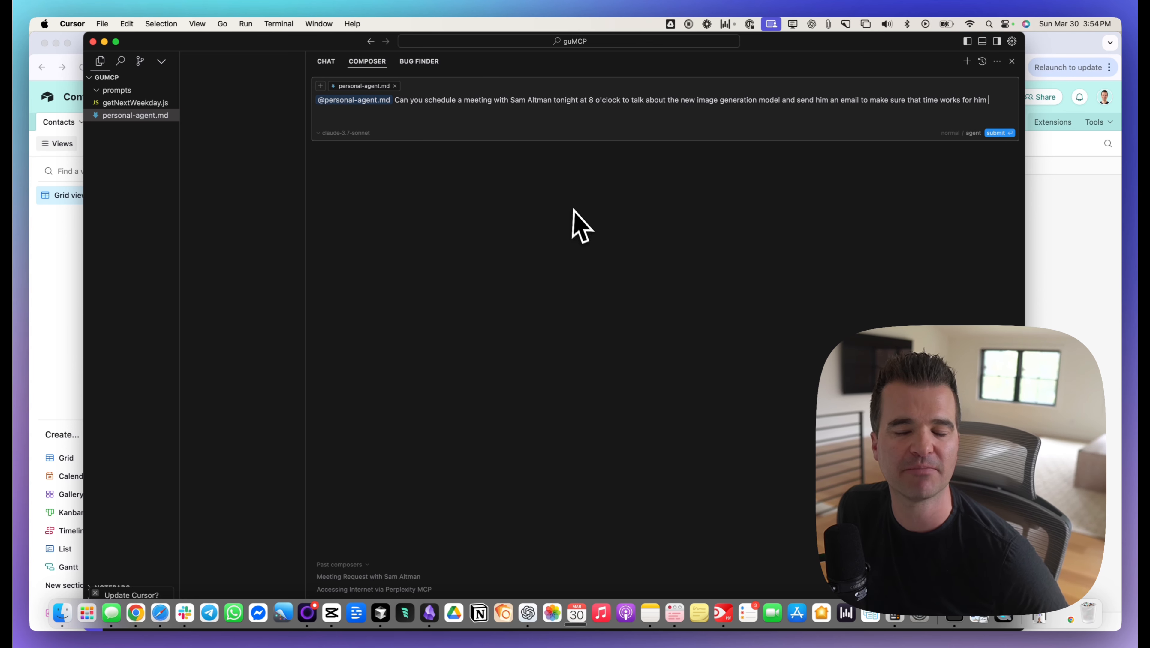
{"action": "left_click", "coordinate": [978, 136]}
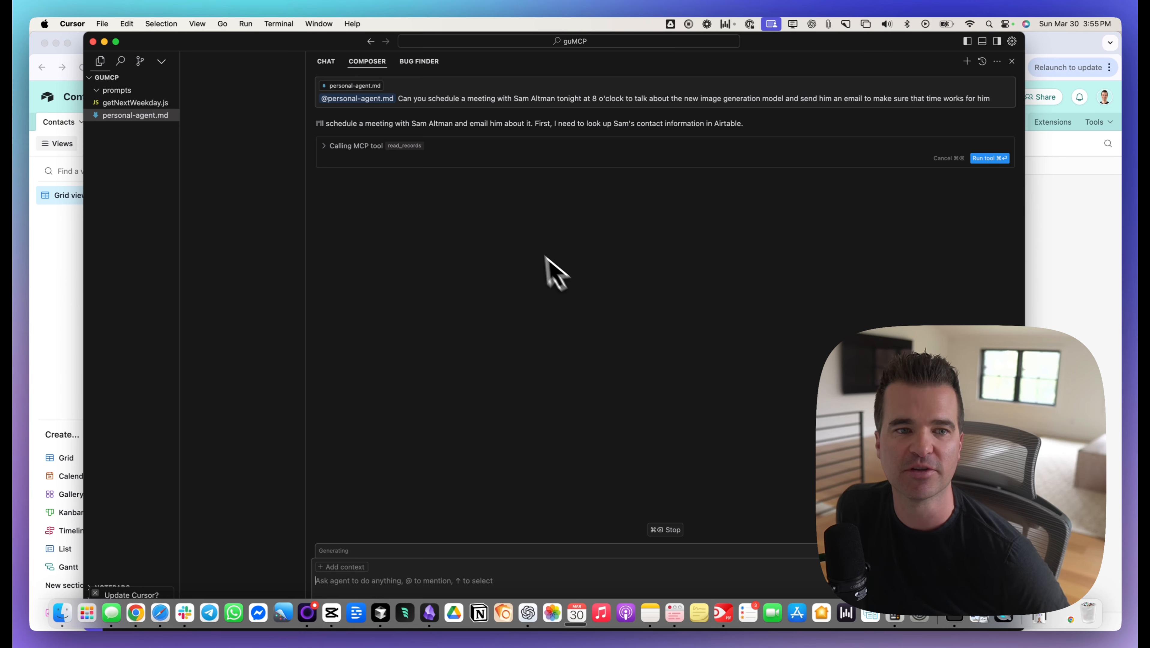
Step: Review the base and table IDs in the read_records call and run the tool to look up the Airtable contact
{"action": "left_click", "coordinate": [359, 146]}
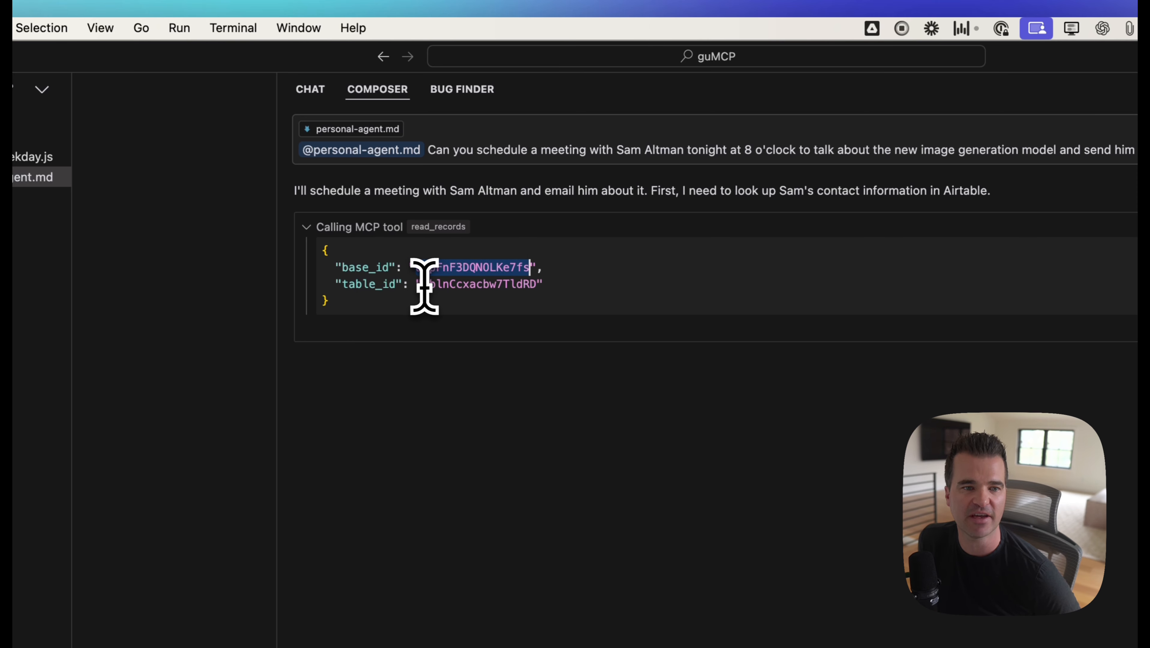
{"action": "left_click_drag", "start_coordinate": [423, 284], "coordinate": [531, 284]}
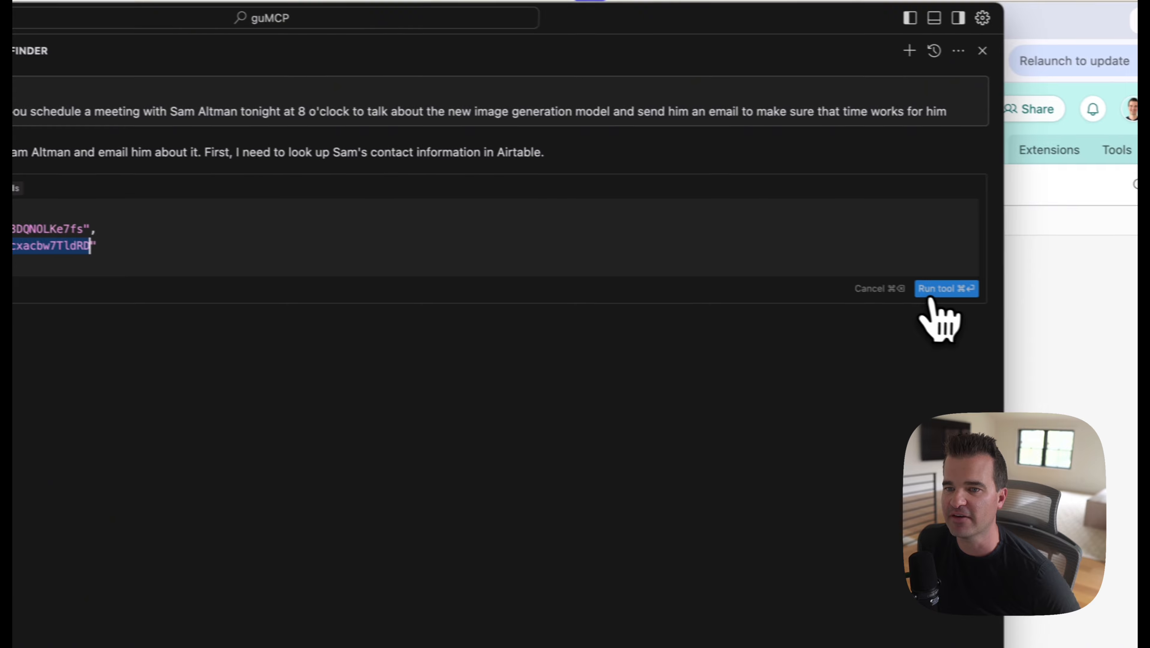
{"action": "left_click", "coordinate": [936, 293]}
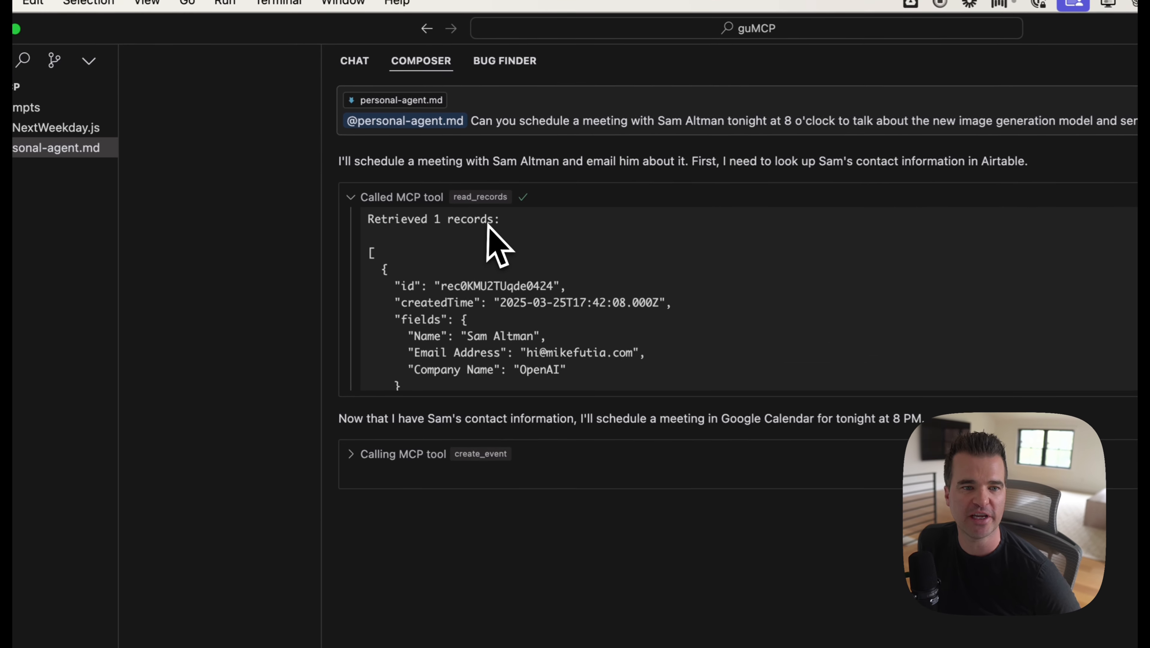
Step: Check the retrieved Airtable contact record and run the create_event tool for the 8 PM meeting
{"action": "scroll", "coordinate": [392, 179], "scroll_direction": "down", "scroll_amount": 2}
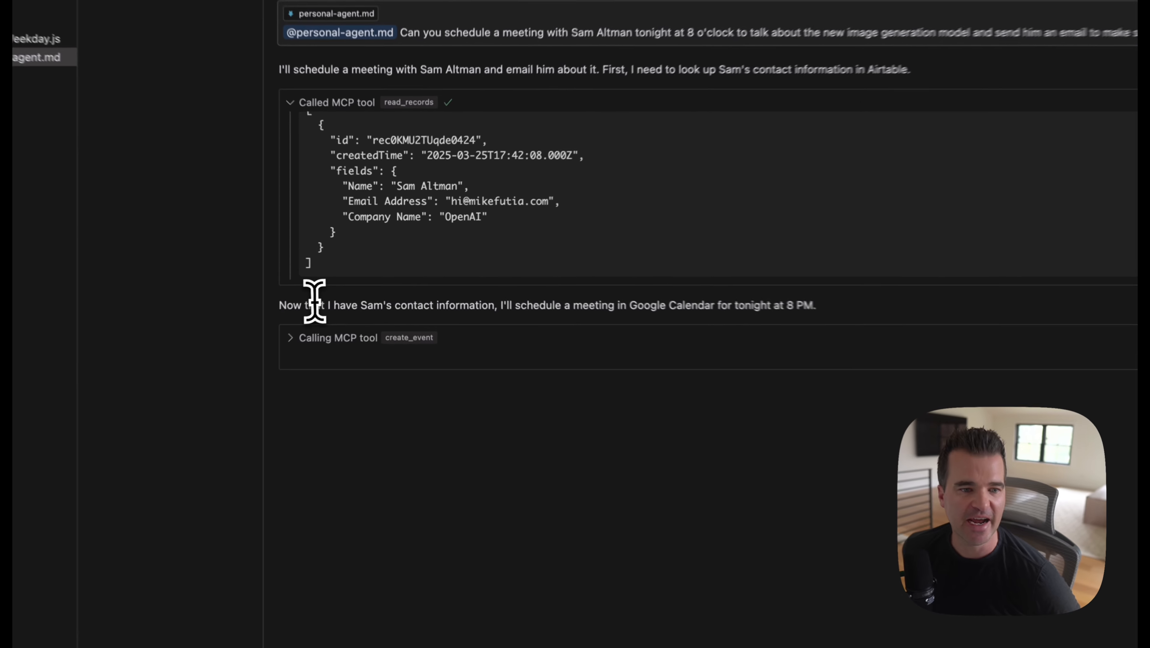
{"action": "left_click_drag", "start_coordinate": [280, 306], "coordinate": [878, 318]}
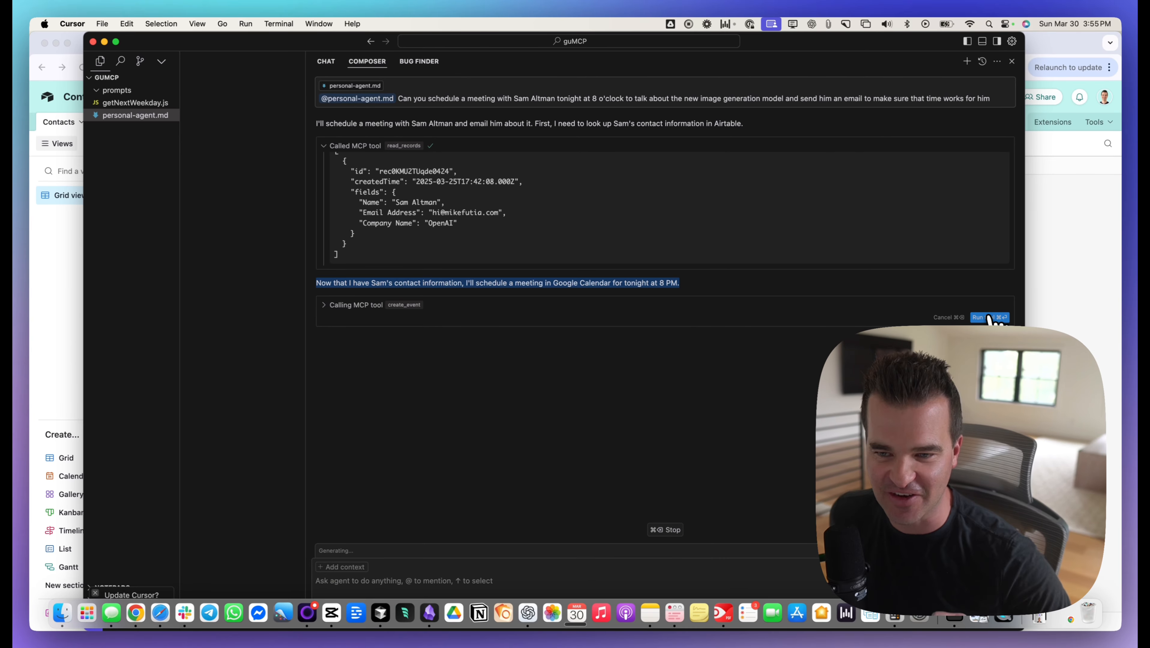
{"action": "left_click", "coordinate": [990, 317]}
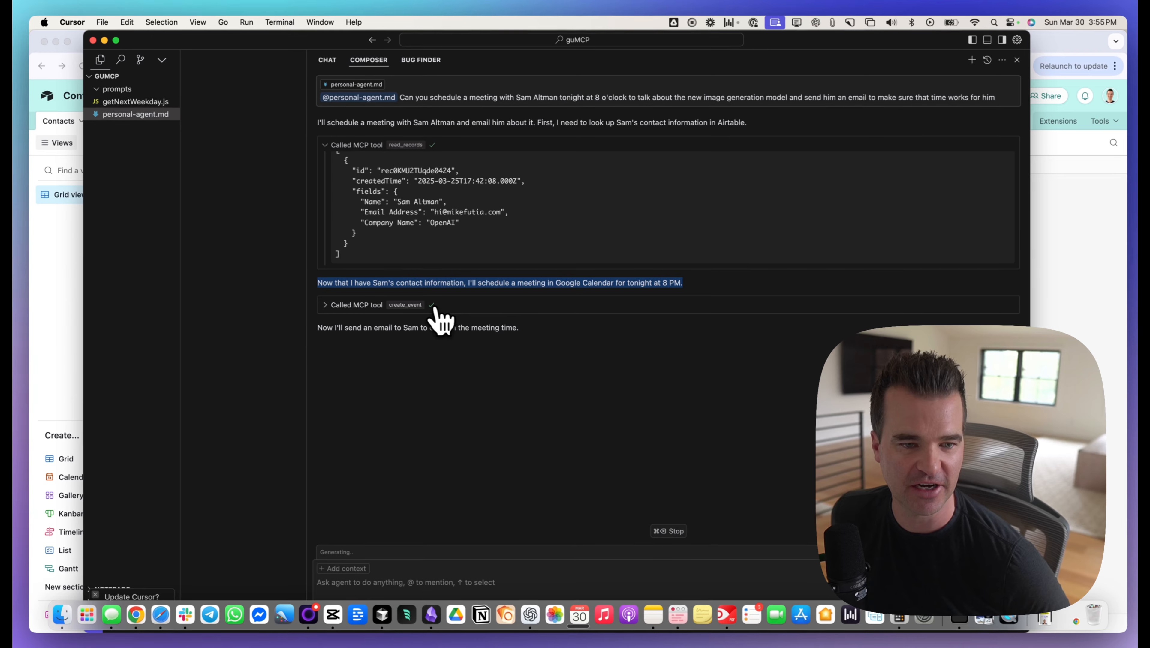
Step: Examine the create_event call's summary, start and end times, description, attendees and result
{"action": "left_click", "coordinate": [324, 305]}
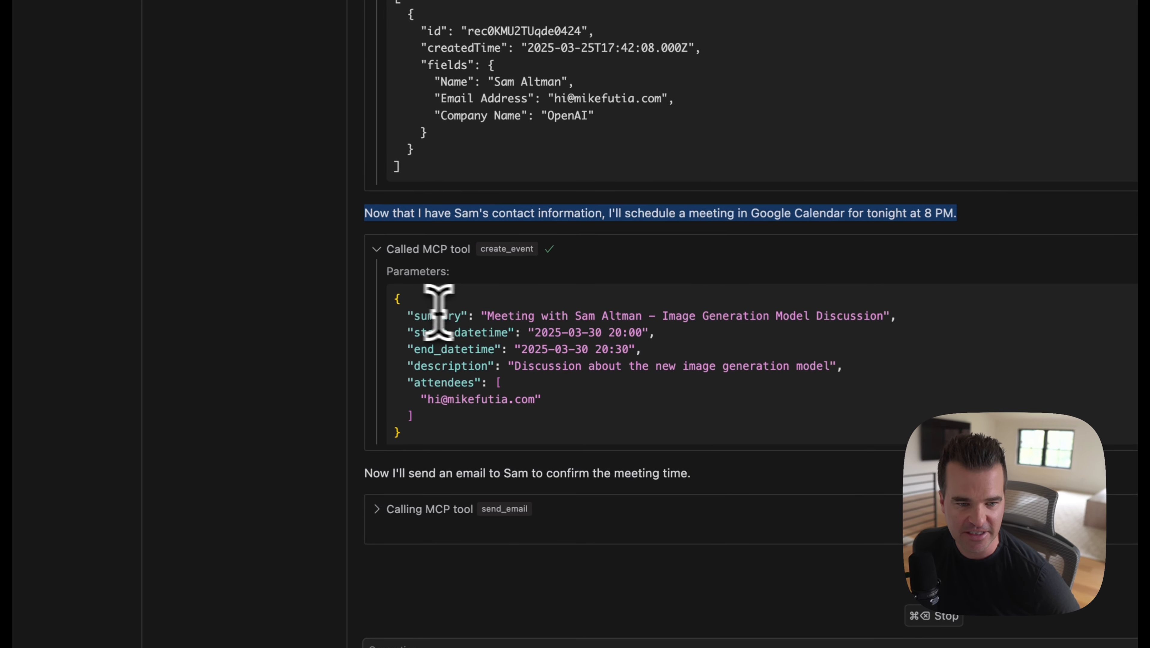
{"action": "left_click", "coordinate": [424, 319]}
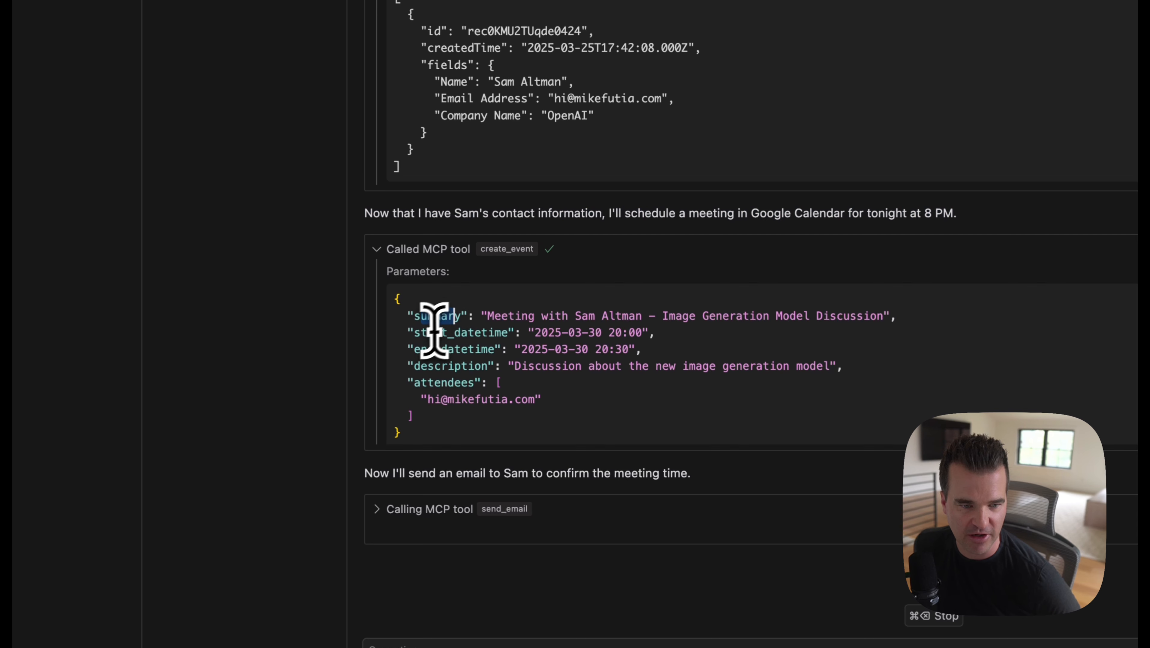
{"action": "left_click_drag", "start_coordinate": [421, 333], "coordinate": [511, 334]}
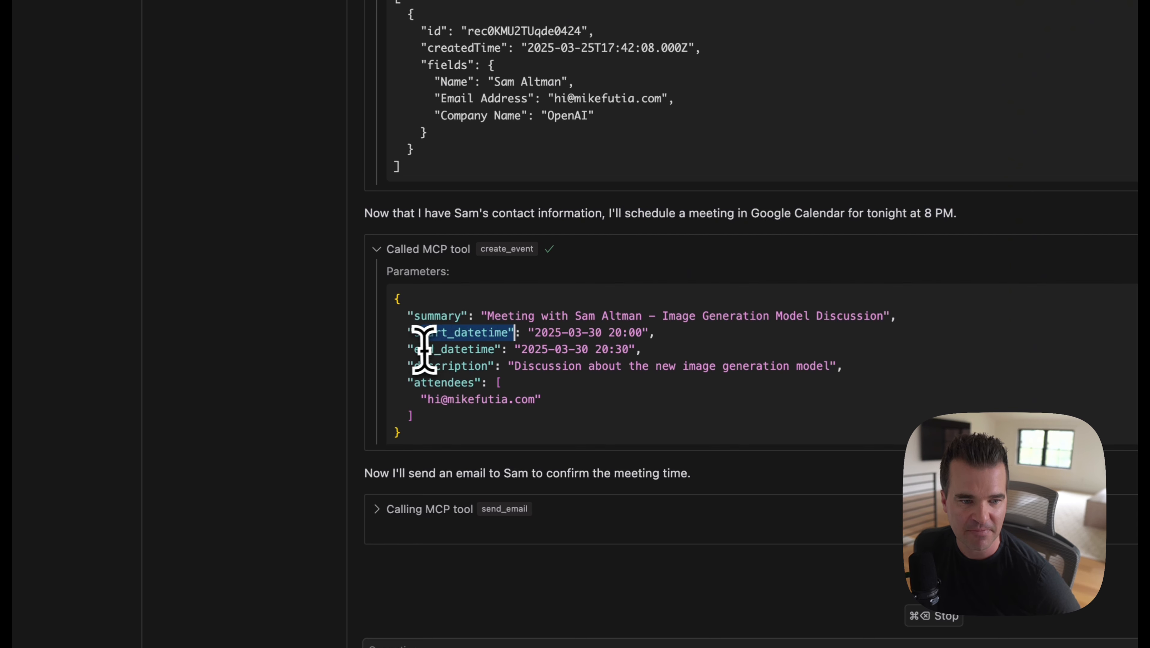
{"action": "left_click_drag", "start_coordinate": [414, 349], "coordinate": [472, 349]}
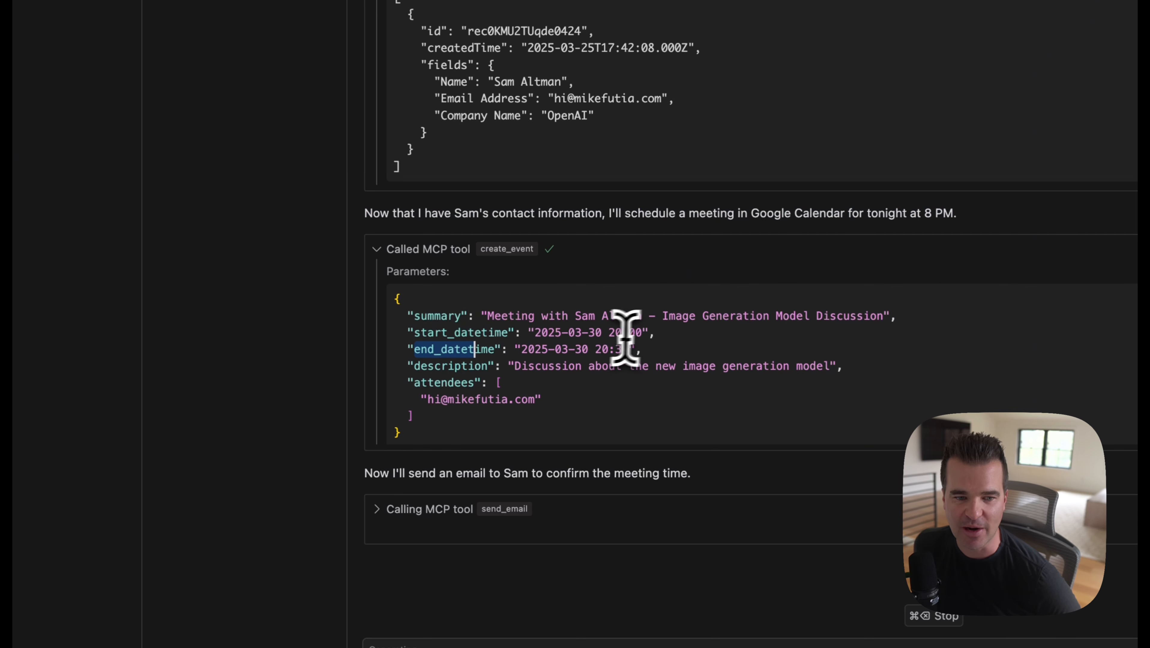
{"action": "left_click_drag", "start_coordinate": [534, 333], "coordinate": [644, 336]}
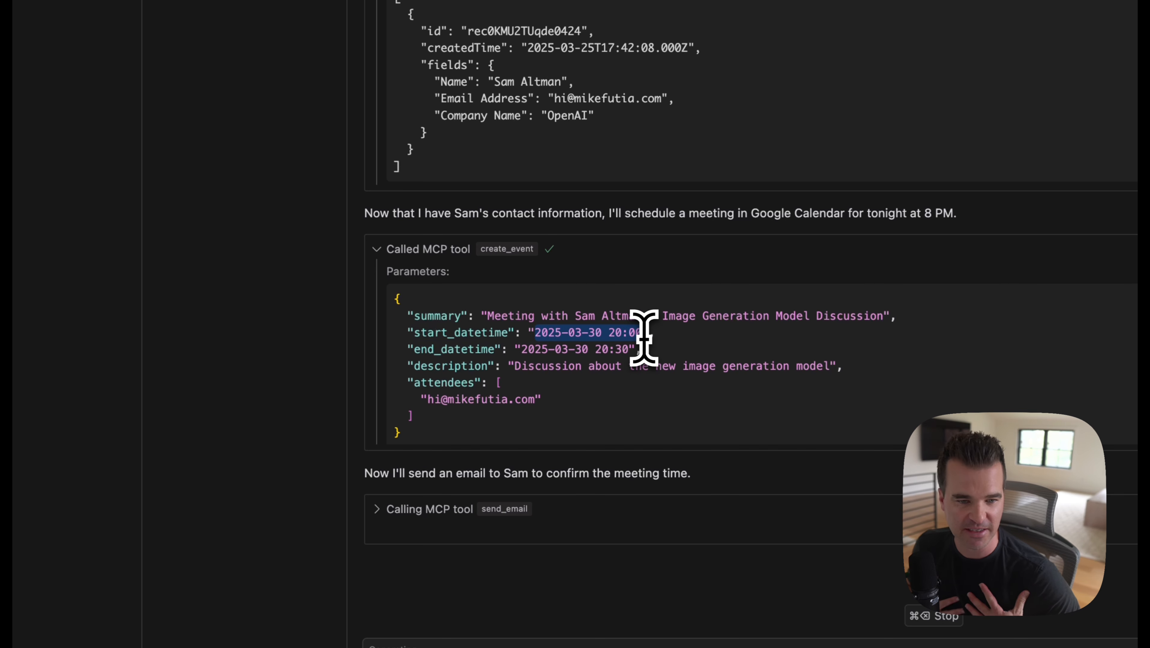
{"action": "left_click", "coordinate": [517, 354]}
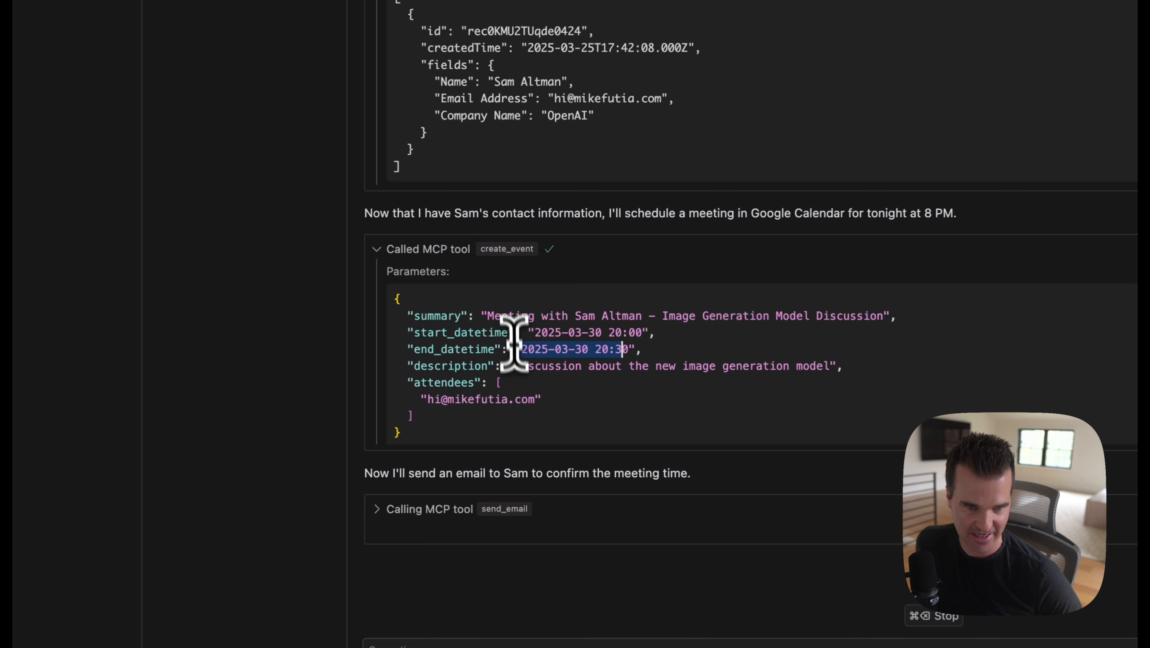
{"action": "left_click_drag", "start_coordinate": [434, 366], "coordinate": [490, 366]}
{"action": "scroll", "coordinate": [471, 407], "scroll_direction": "down", "scroll_amount": 5}
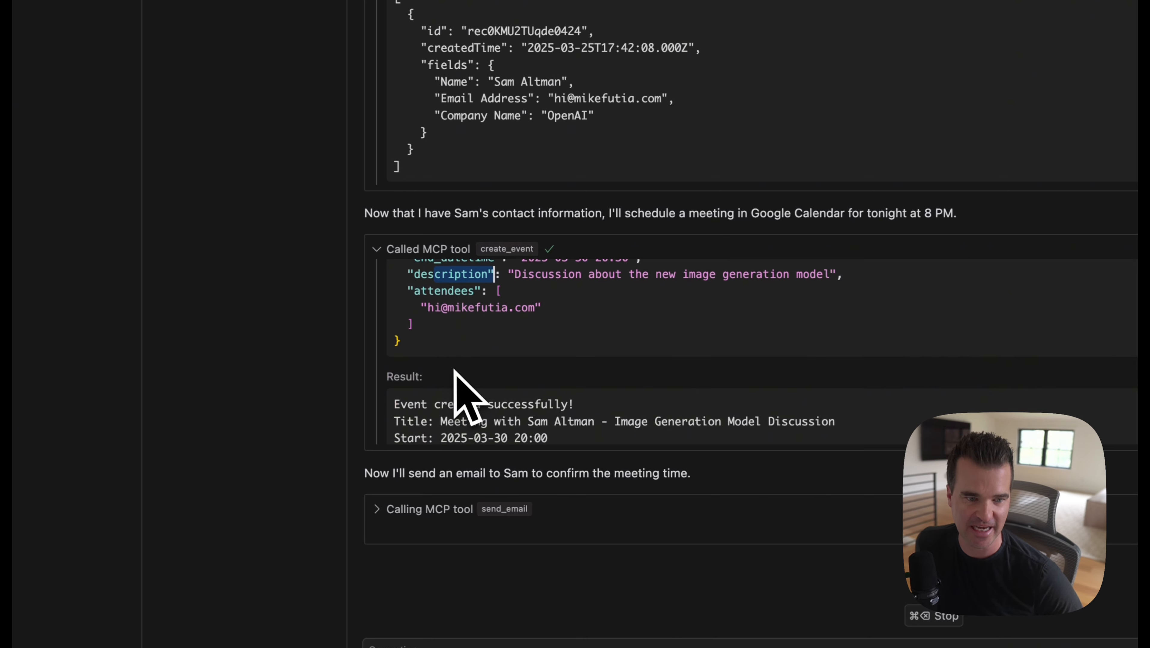
{"action": "scroll", "coordinate": [449, 367], "scroll_direction": "down", "scroll_amount": 2}
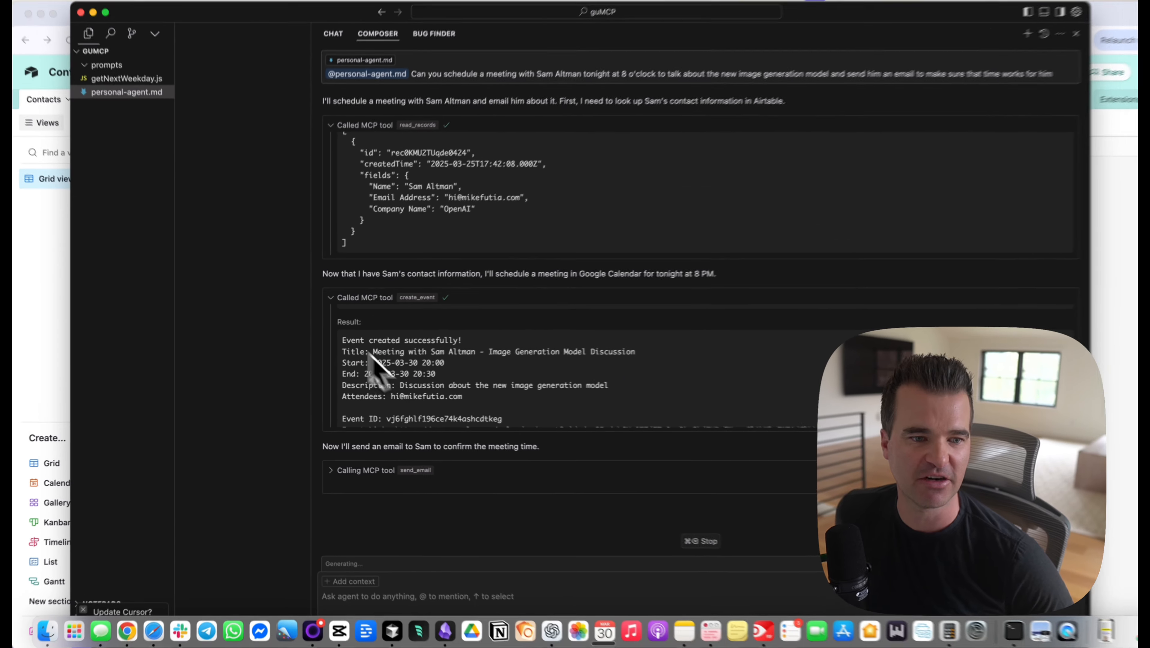
{"action": "scroll", "coordinate": [557, 329], "scroll_direction": "down", "scroll_amount": 1}
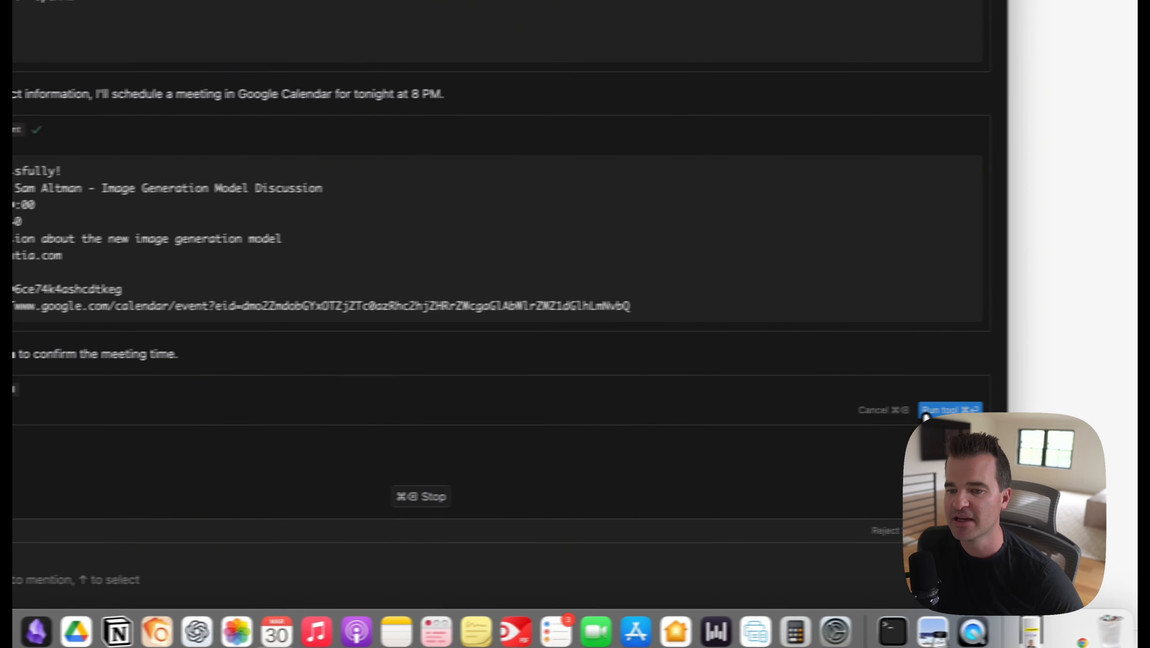
Step: Run the send_email tool and review the recipient, subject and body of its email
{"action": "left_click", "coordinate": [925, 411]}
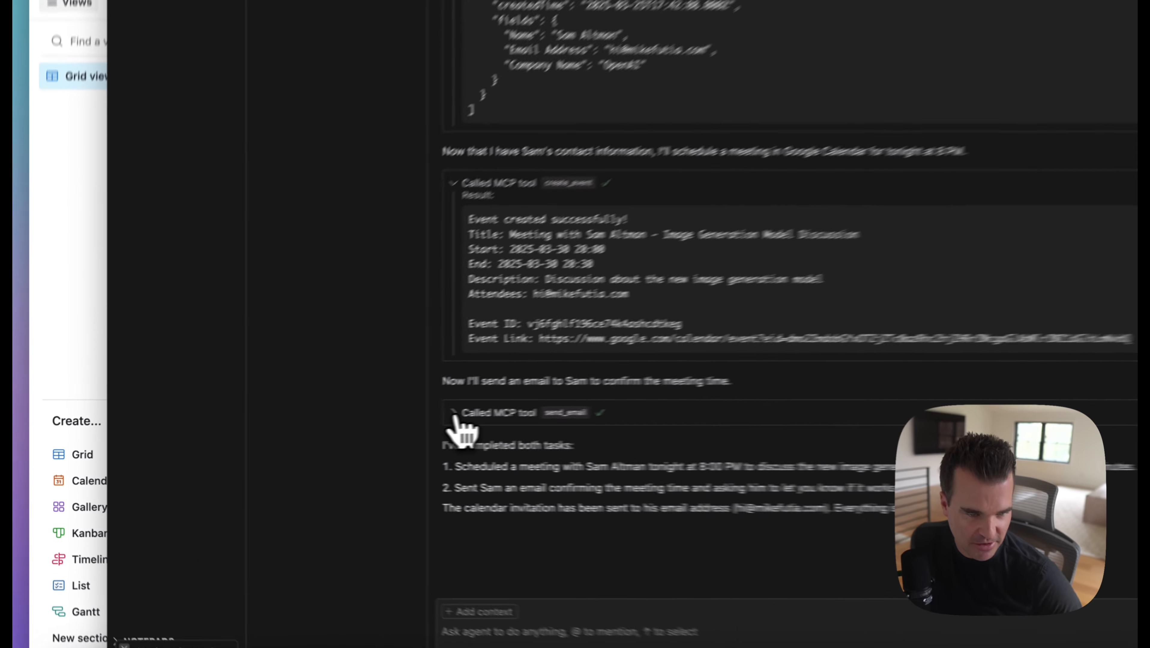
{"action": "left_click", "coordinate": [324, 428]}
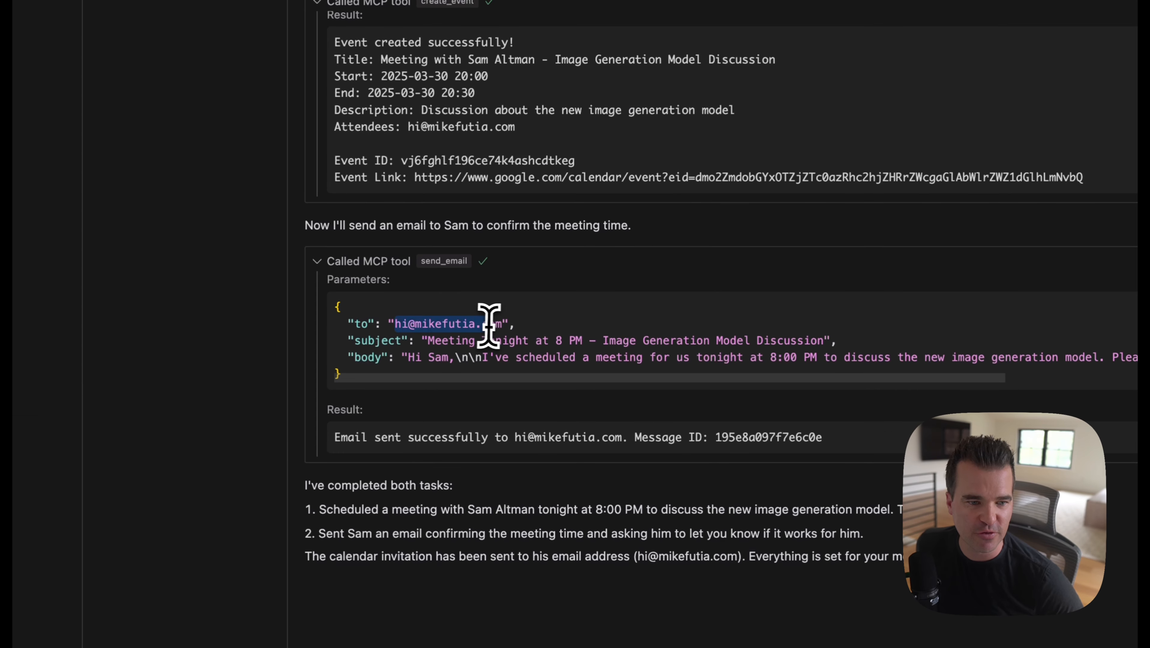
{"action": "left_click_drag", "start_coordinate": [427, 340], "coordinate": [797, 339]}
{"action": "scroll", "coordinate": [467, 341], "scroll_direction": "down", "scroll_amount": 1}
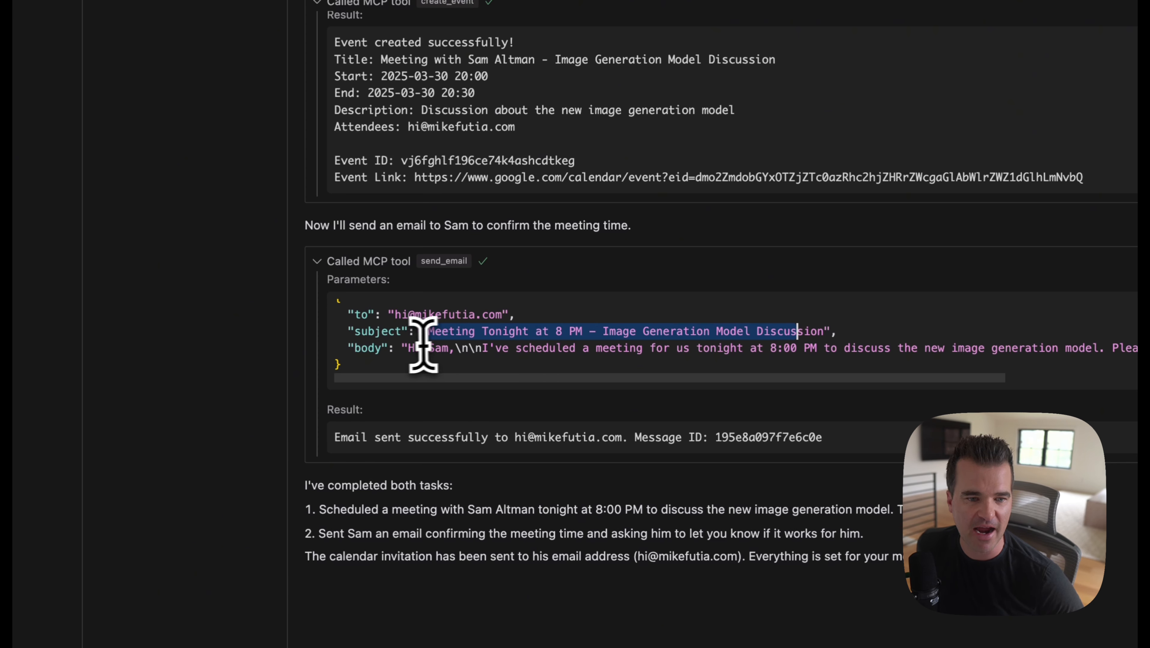
{"action": "left_click_drag", "start_coordinate": [408, 347], "coordinate": [824, 368]}
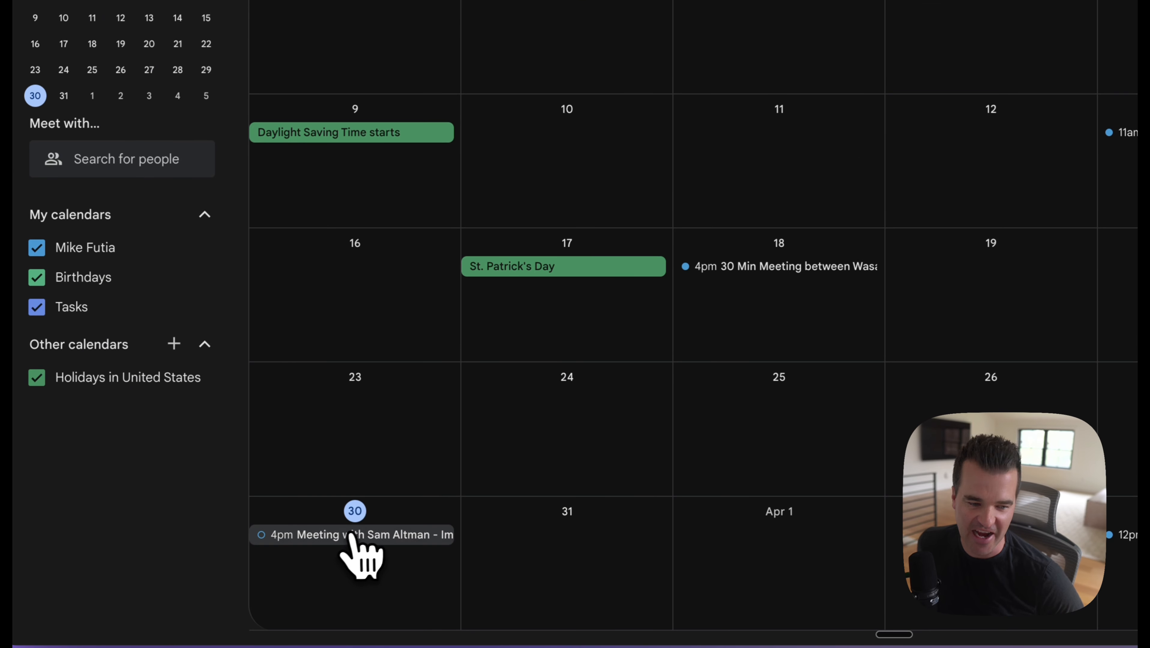
Step: Check the details of the March 30 meeting in Google Calendar in Chrome and switch to the Gmail inbox
{"action": "left_click", "coordinate": [348, 536]}
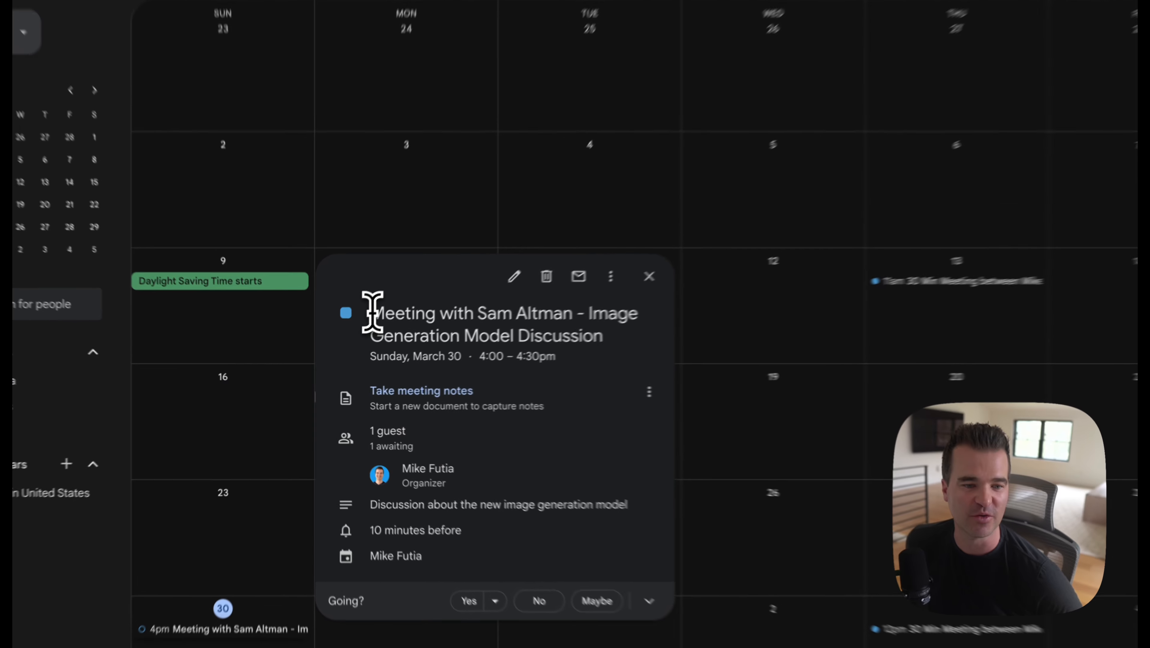
{"action": "left_click_drag", "start_coordinate": [372, 312], "coordinate": [630, 359]}
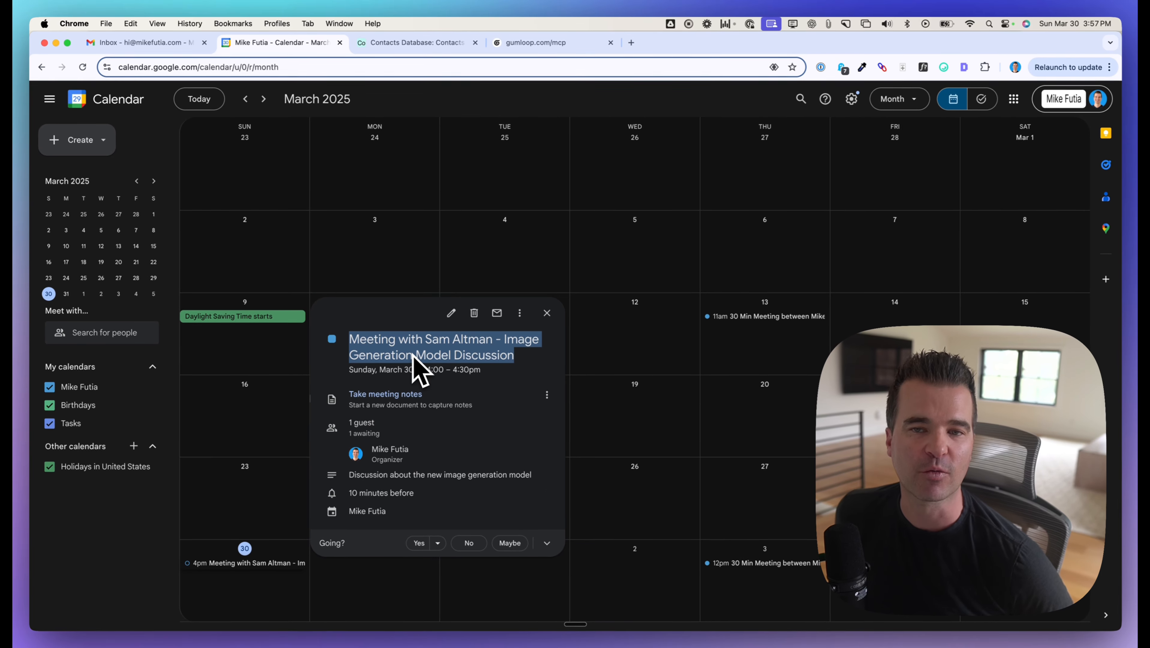
{"action": "left_click", "coordinate": [159, 42]}
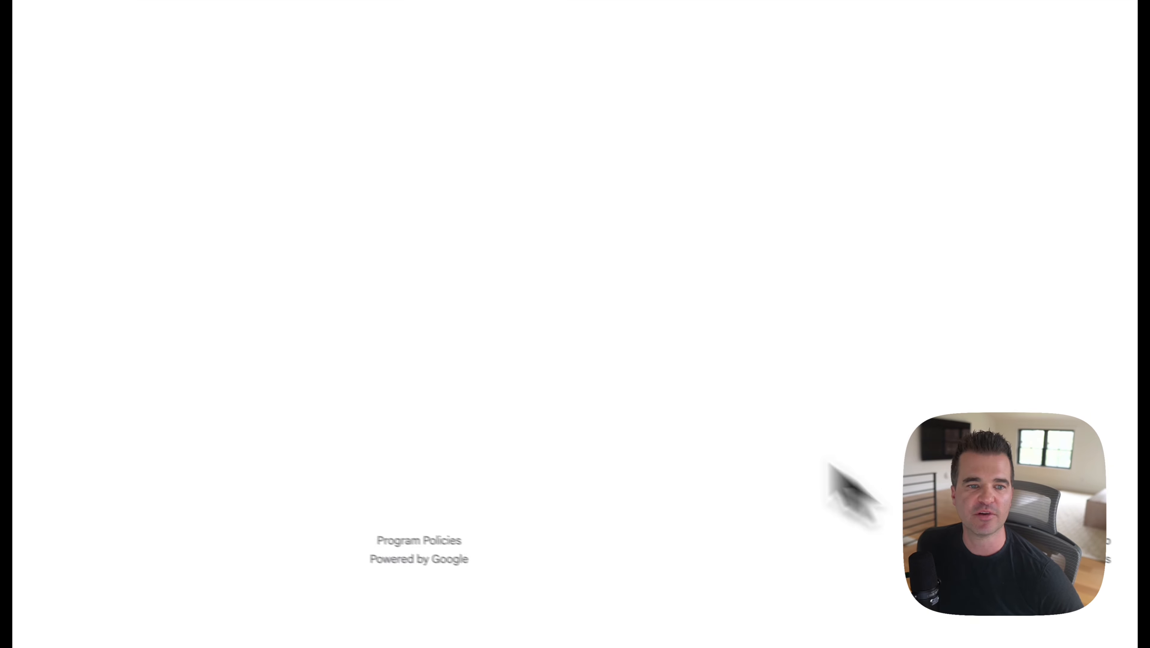
Step: Open the "Meeting Tonight at 8 PM - Image Generation Model Discussion" email in Gmail and check its subject, body, sender and recipient details
{"action": "left_click", "coordinate": [117, 91]}
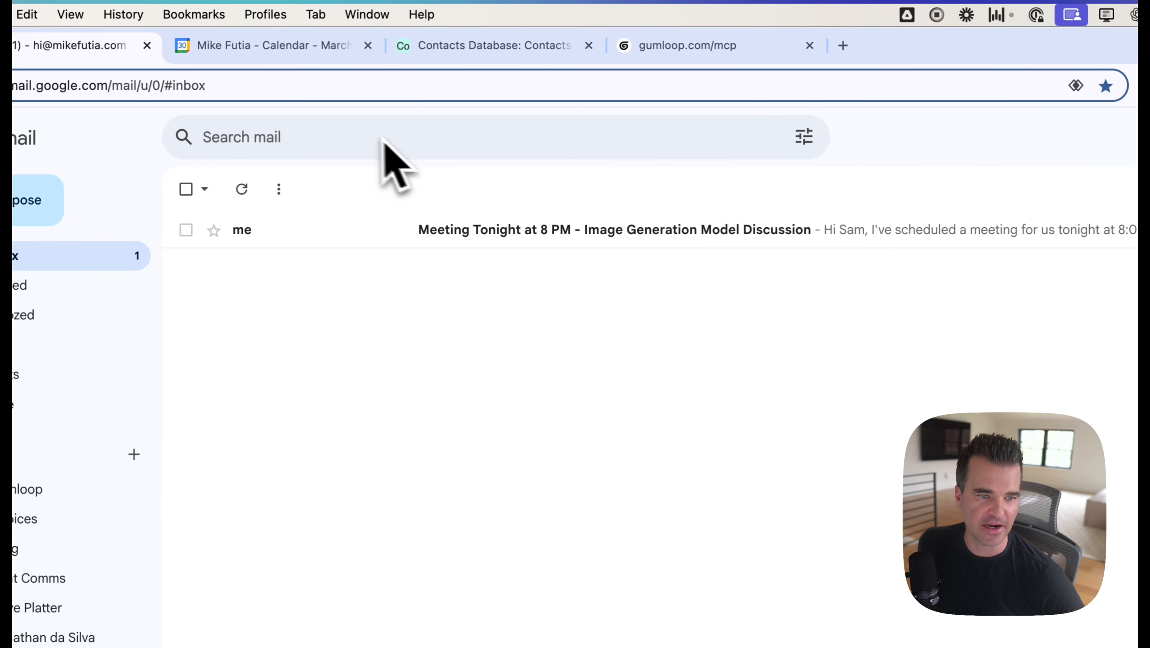
{"action": "left_click", "coordinate": [484, 241]}
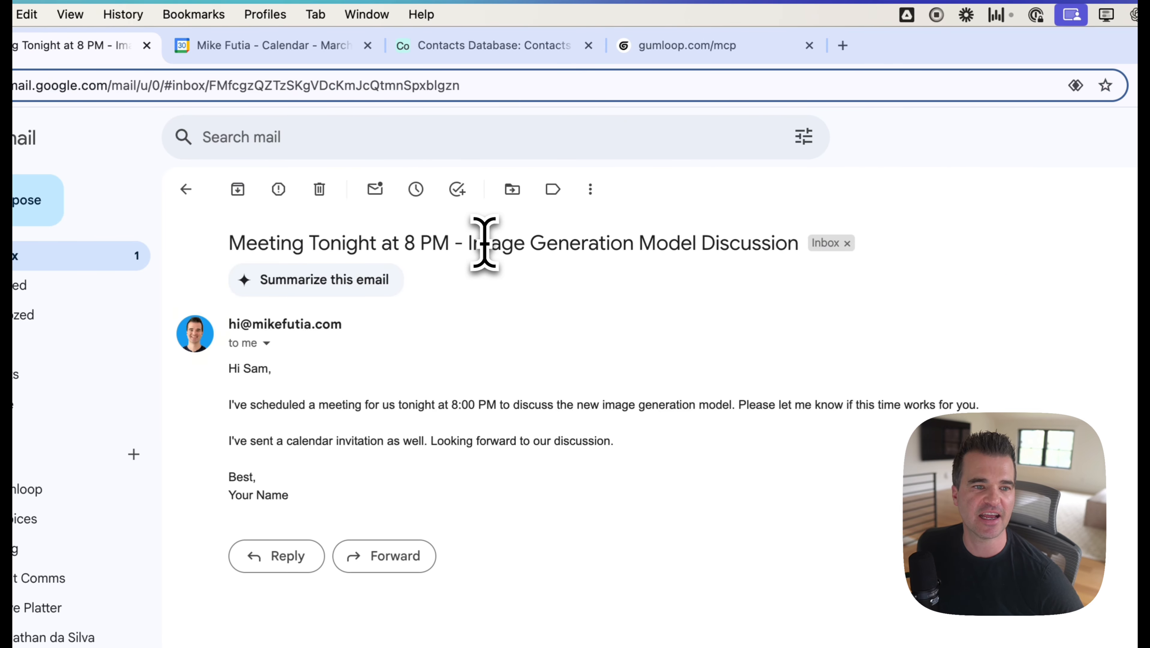
{"action": "left_click_drag", "start_coordinate": [469, 244], "coordinate": [797, 249]}
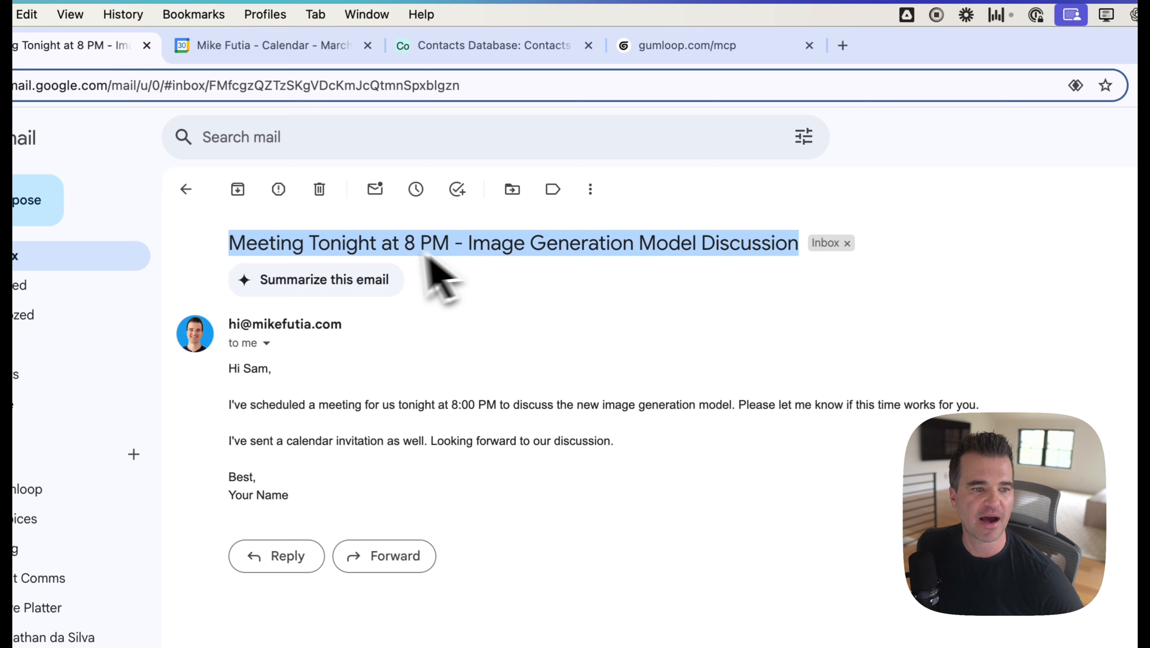
{"action": "triple_click", "coordinate": [234, 405]}
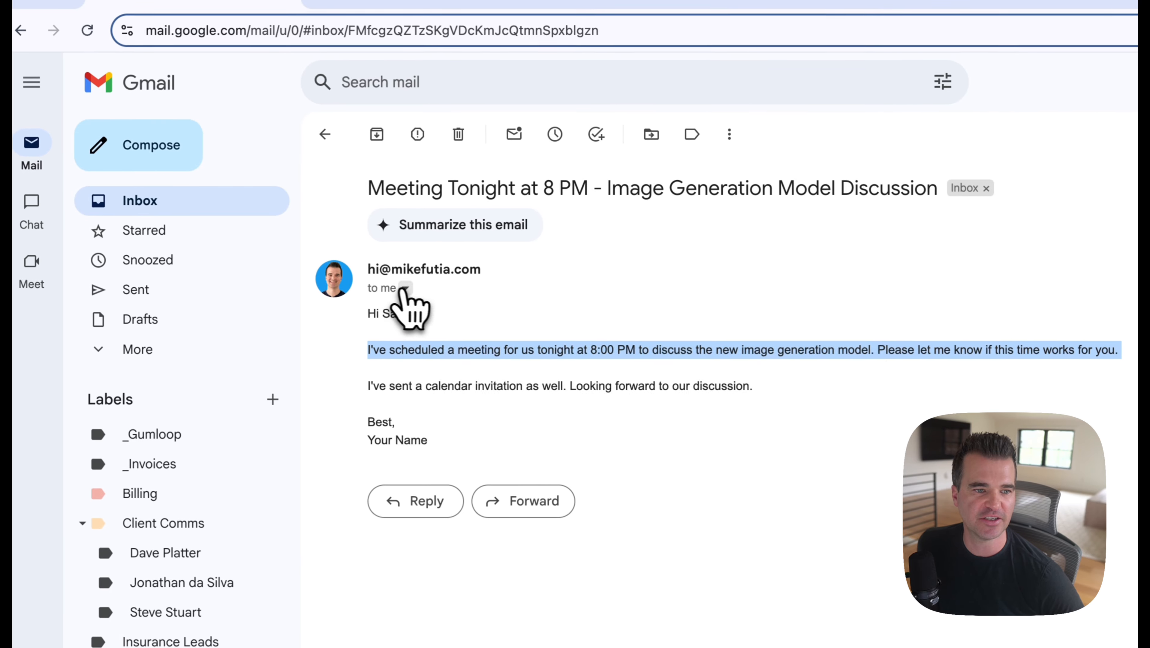
{"action": "left_click", "coordinate": [404, 289]}
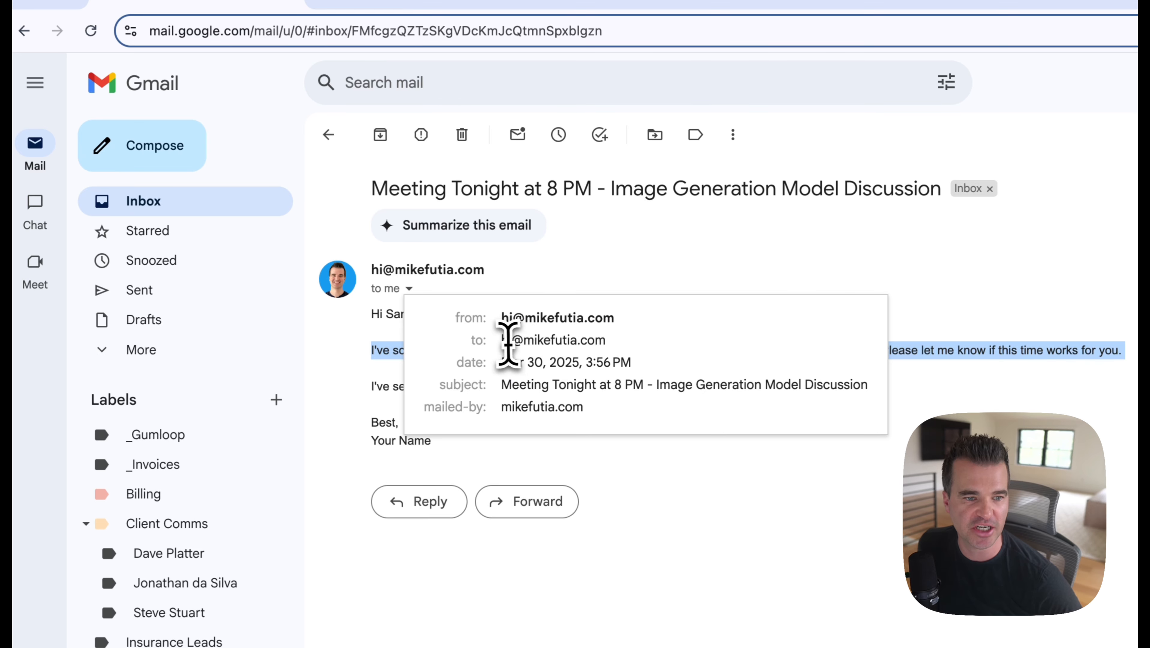
{"action": "triple_click", "coordinate": [506, 337]}
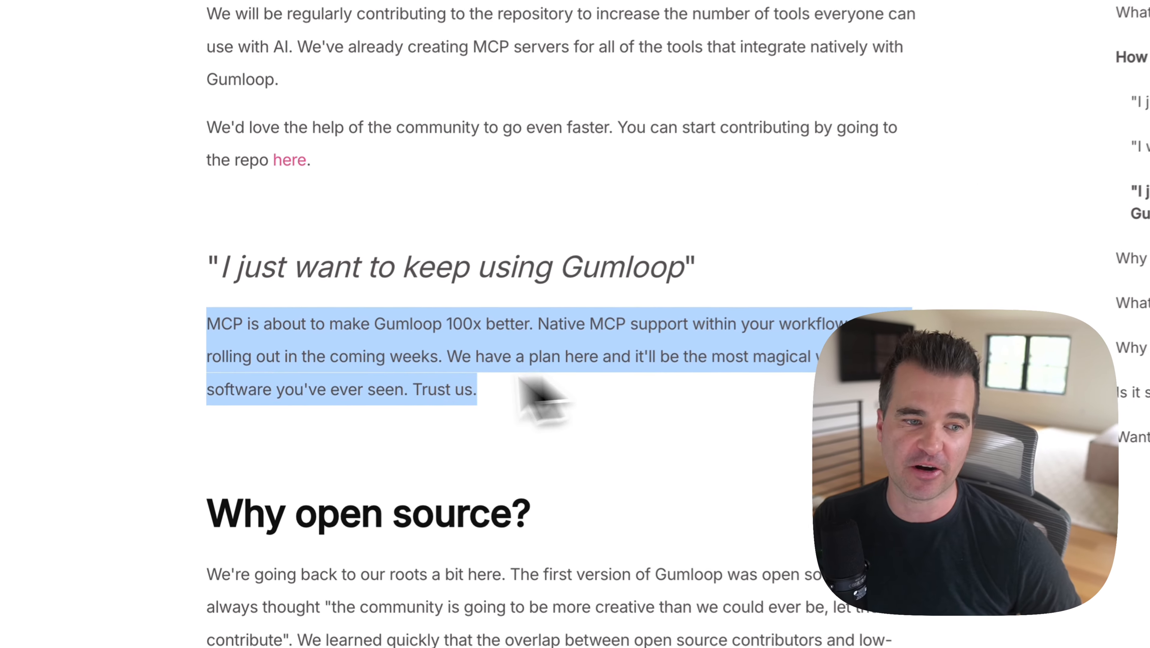
Step: Read and highlight the paragraph under "I just want to keep using Gumloop" in the Announcing guMCP blog post
{"action": "left_click", "coordinate": [519, 378]}
{"action": "left_click_drag", "start_coordinate": [208, 321], "coordinate": [532, 376]}
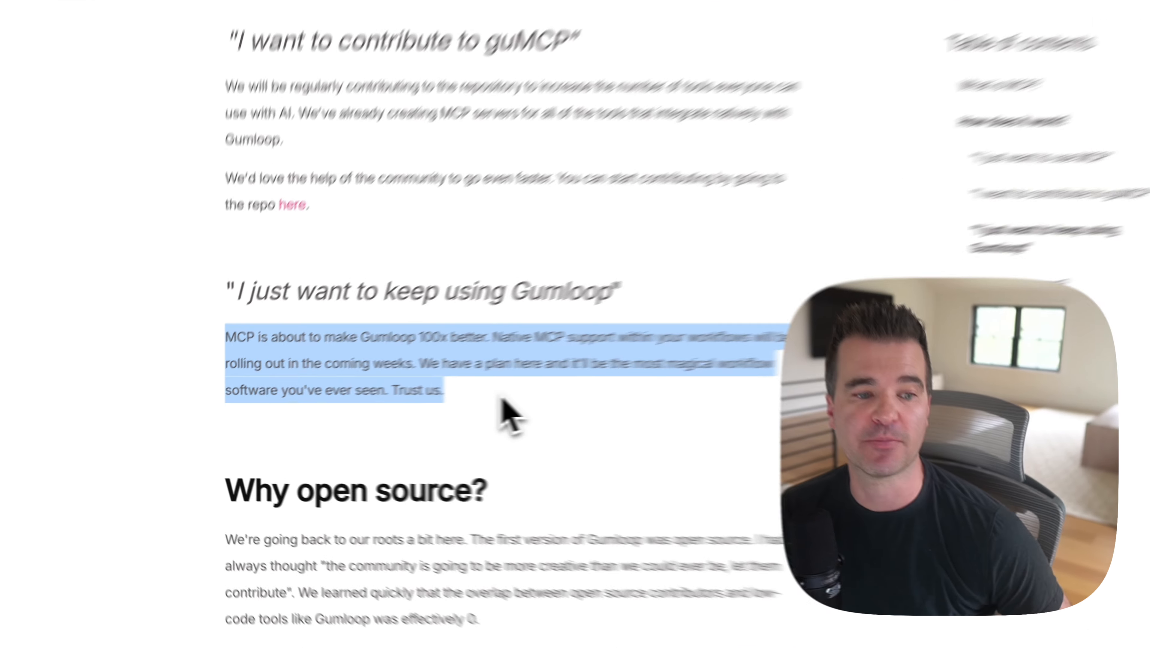
{"action": "left_click", "coordinate": [416, 409]}
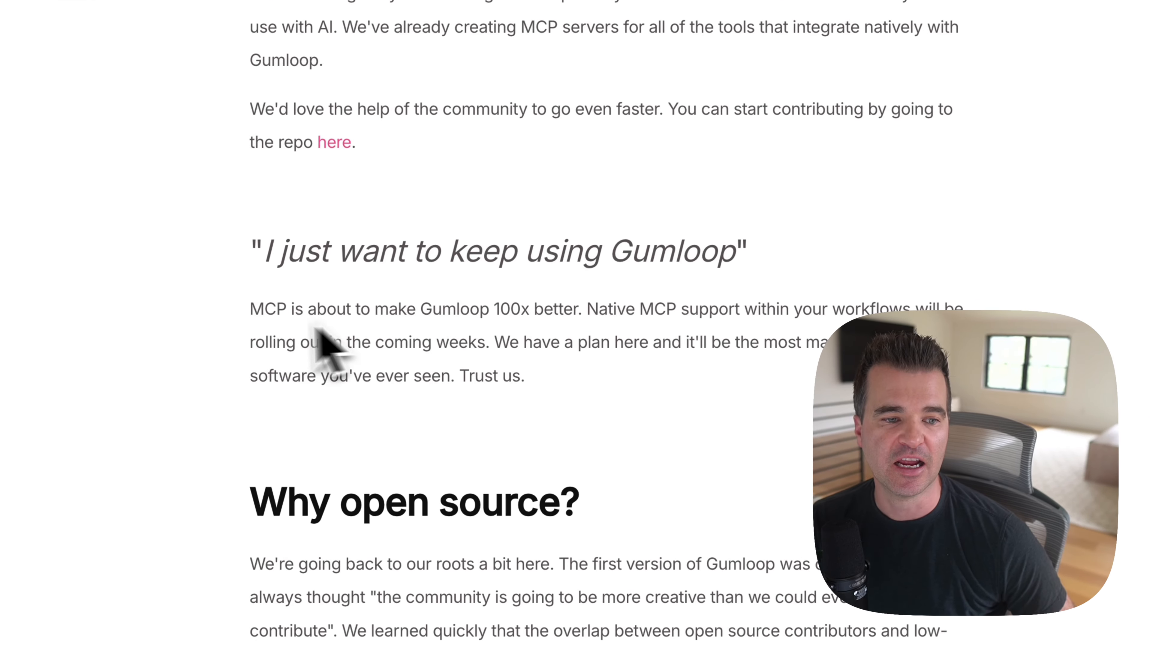
{"action": "triple_click", "coordinate": [320, 338]}
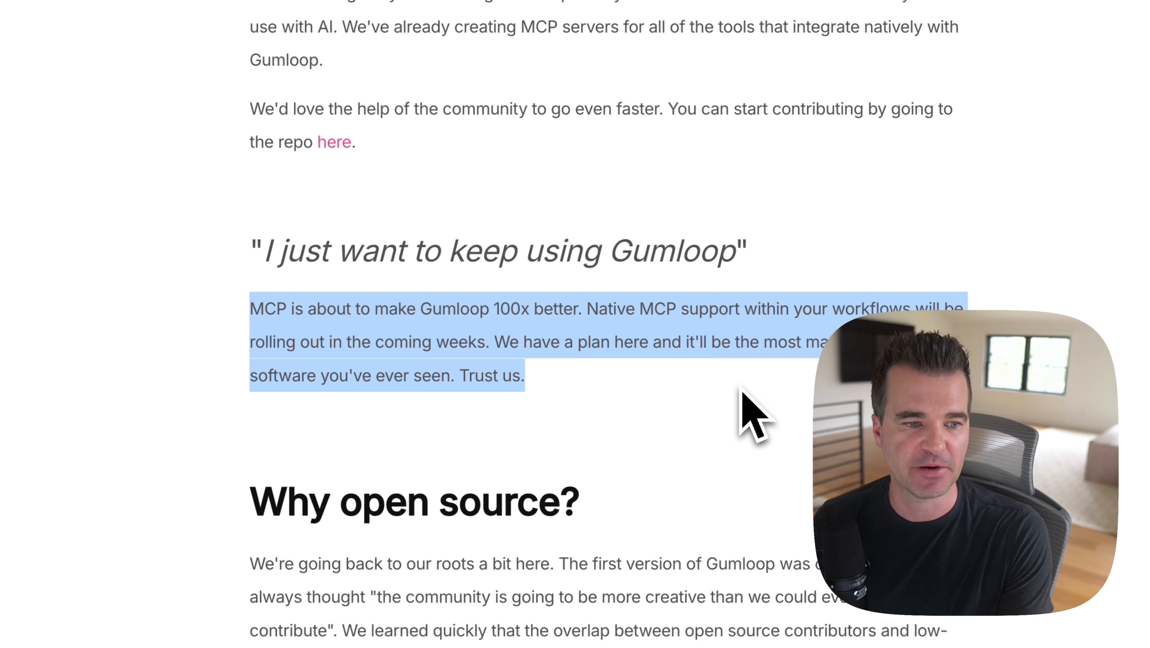